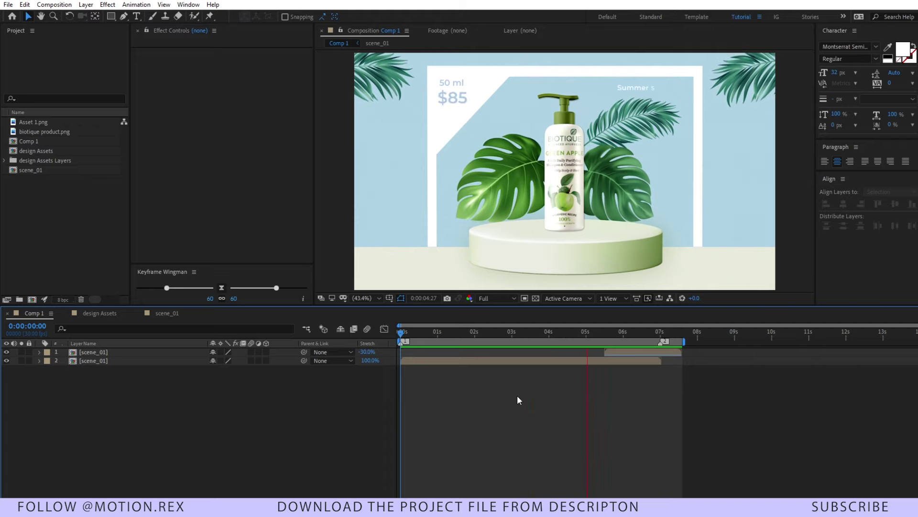
Step: Preview Comp 1 and stop at 0:00:06:04, once the Summer text has appeared
key(space)
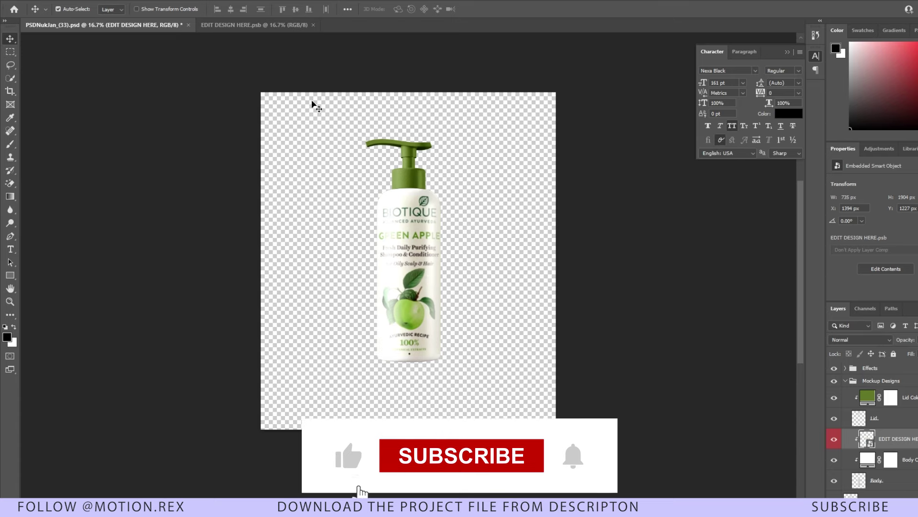
Step: Open the EDIT DESIGN HERE label contents, hide the Biotique label and save to update the mockup
click(254, 24)
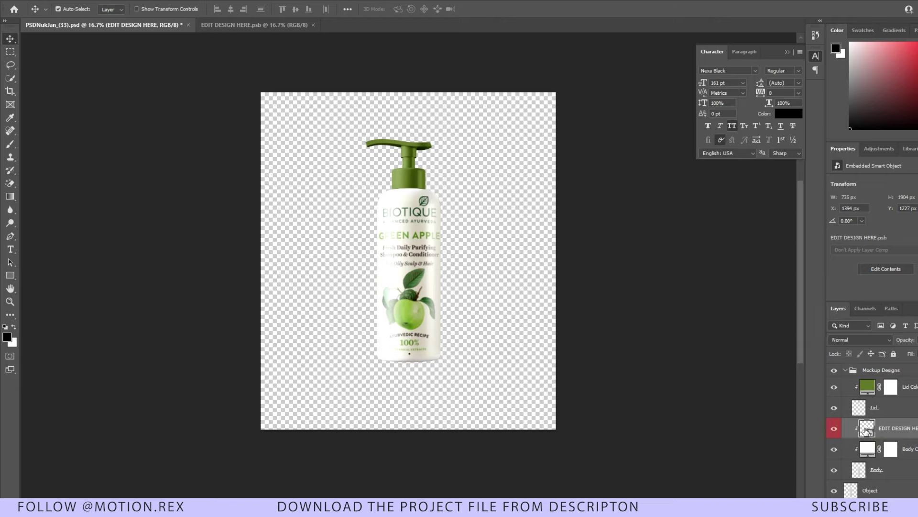
double_click(867, 430)
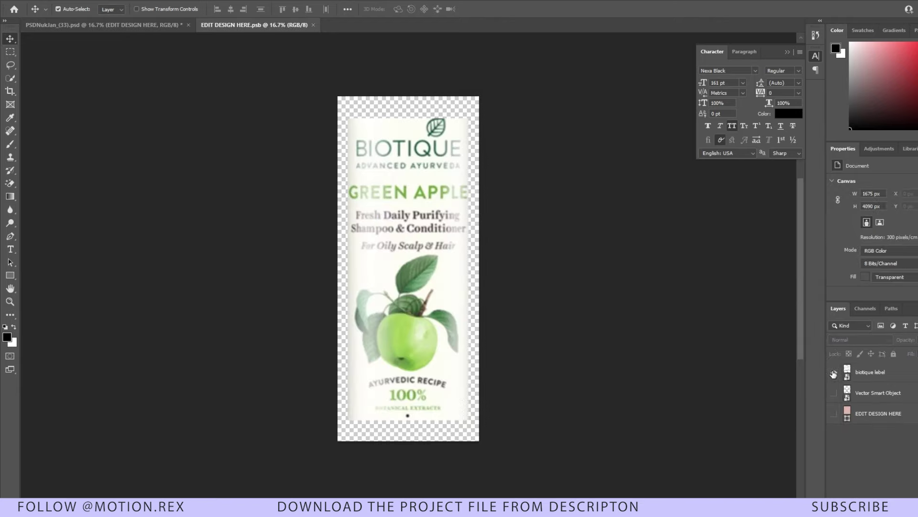
click(834, 372)
click(834, 393)
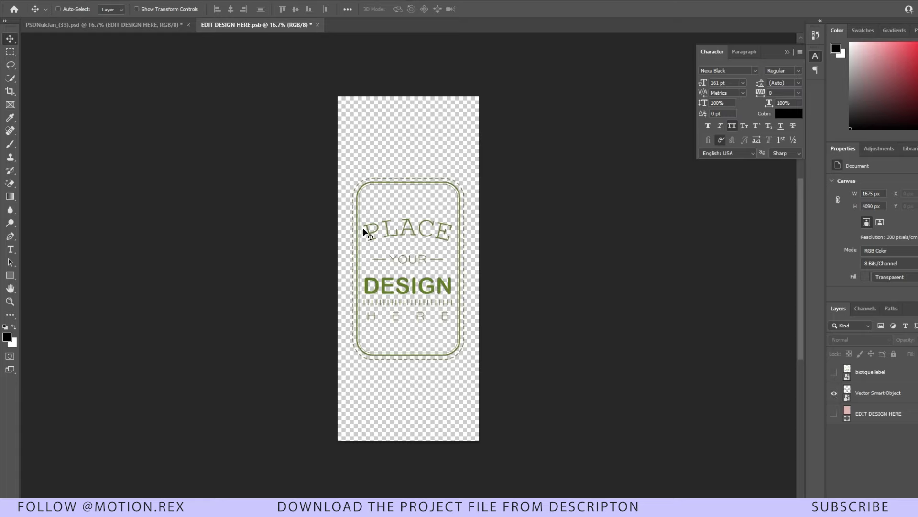
key(ctrl+s)
click(119, 25)
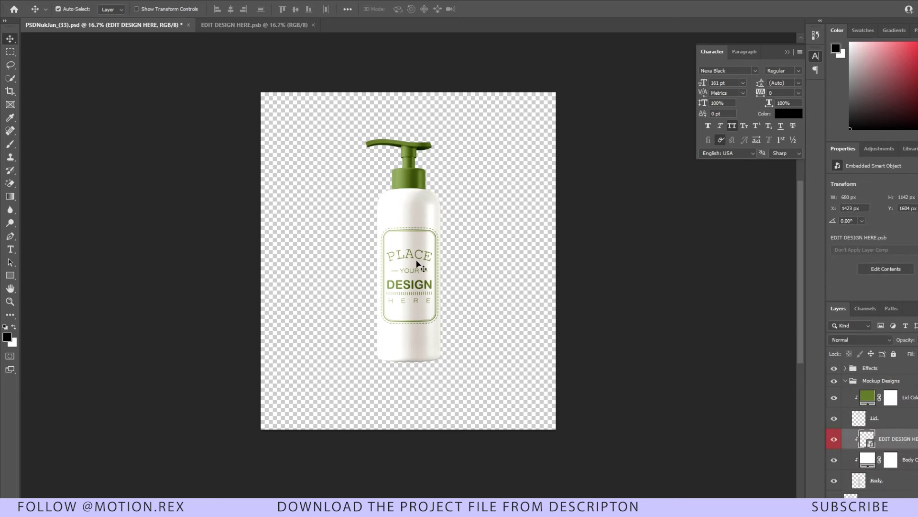
click(254, 24)
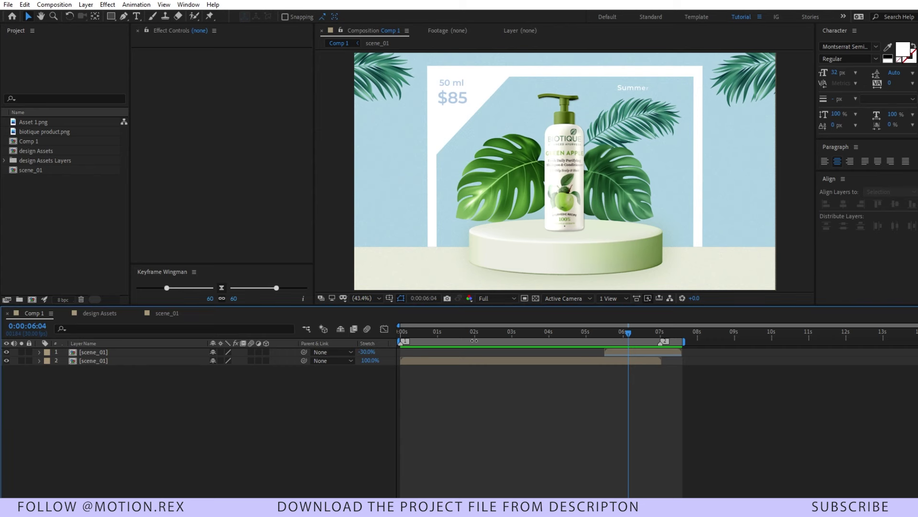
Step: Replay the ad from the start, then select the podium image Asset 1.png
drag(474, 335, 404, 334)
key(space)
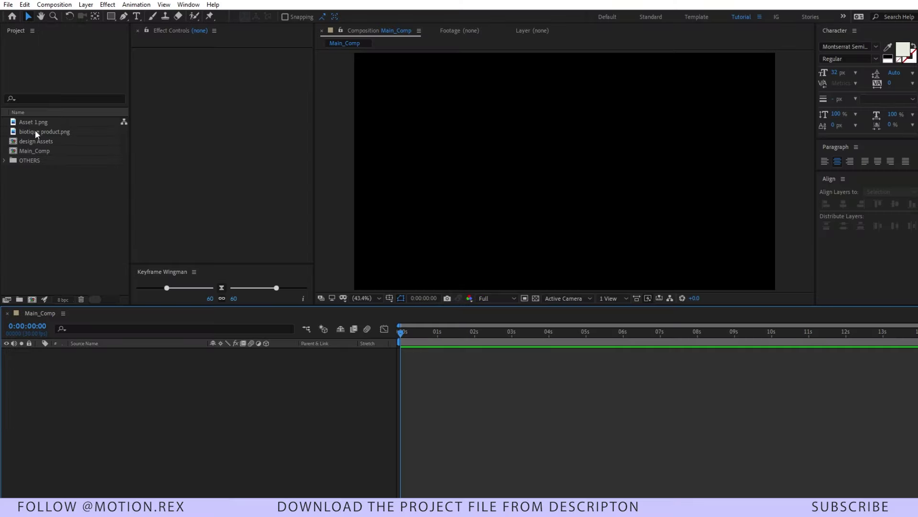
click(39, 121)
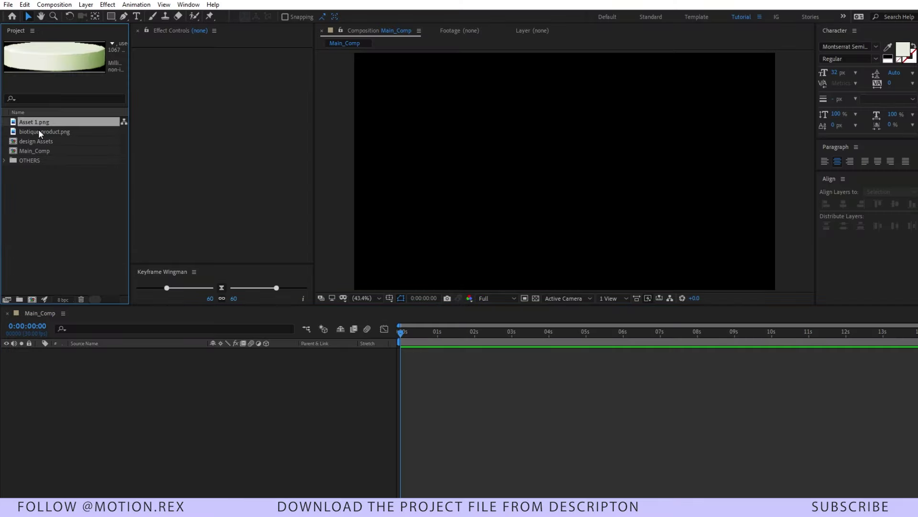
click(39, 131)
click(41, 124)
click(59, 130)
click(66, 122)
Step: Add Asset 1.png to Main_Comp at 80% scale, positioned low in the frame
drag(80, 123, 141, 432)
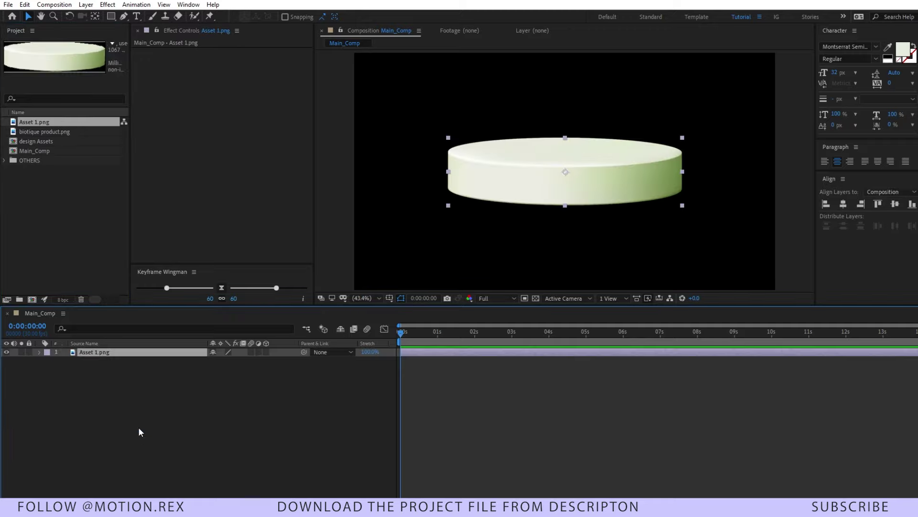
key(s)
drag(224, 361, 202, 360)
key(comma)
key(comma)
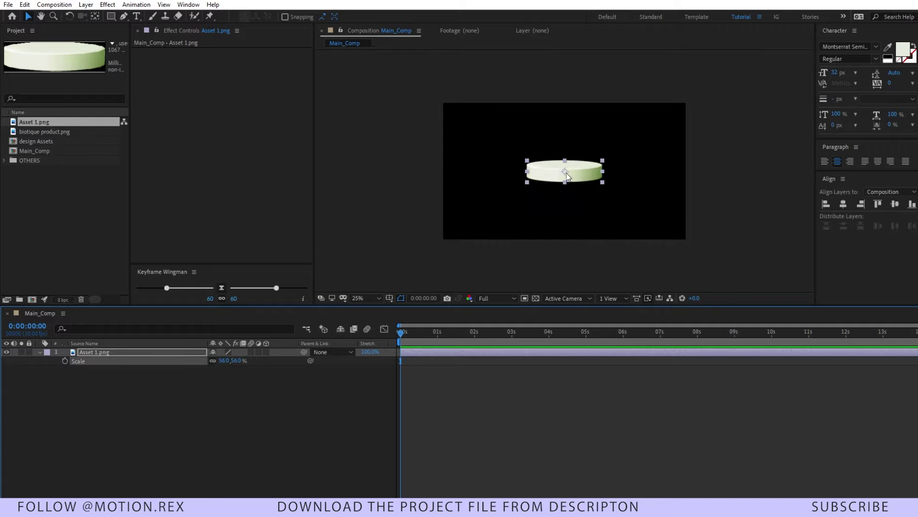
drag(567, 173, 568, 207)
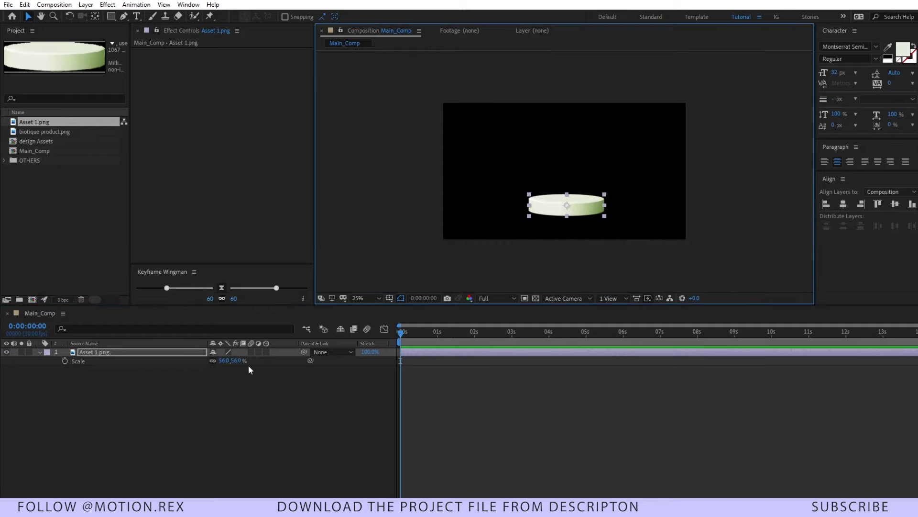
drag(235, 360, 258, 360)
click(47, 131)
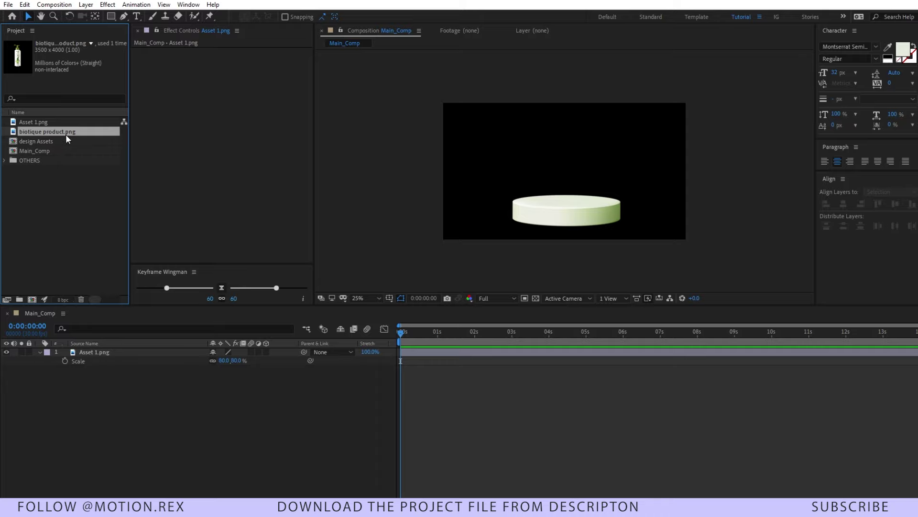
Step: Add biotique product.png at 24% scale, centered and standing on the podium
drag(77, 134, 97, 349)
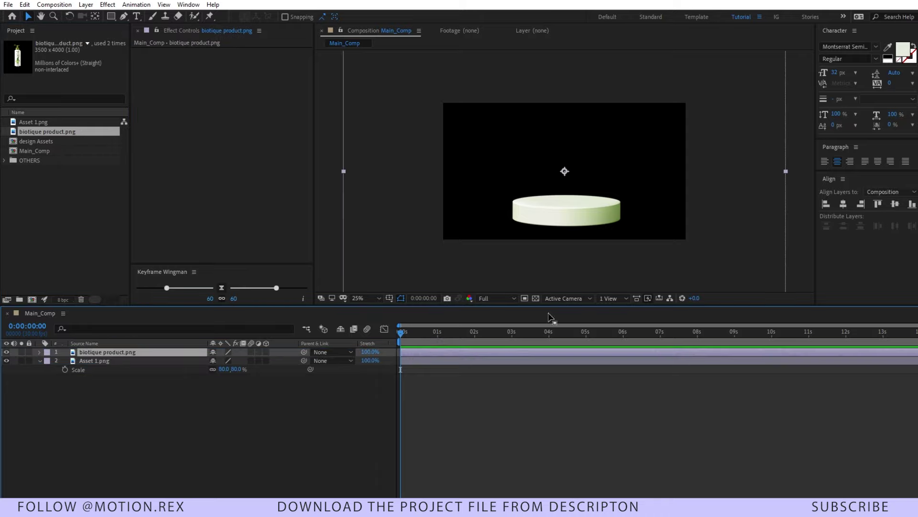
key(s)
drag(235, 360, 206, 365)
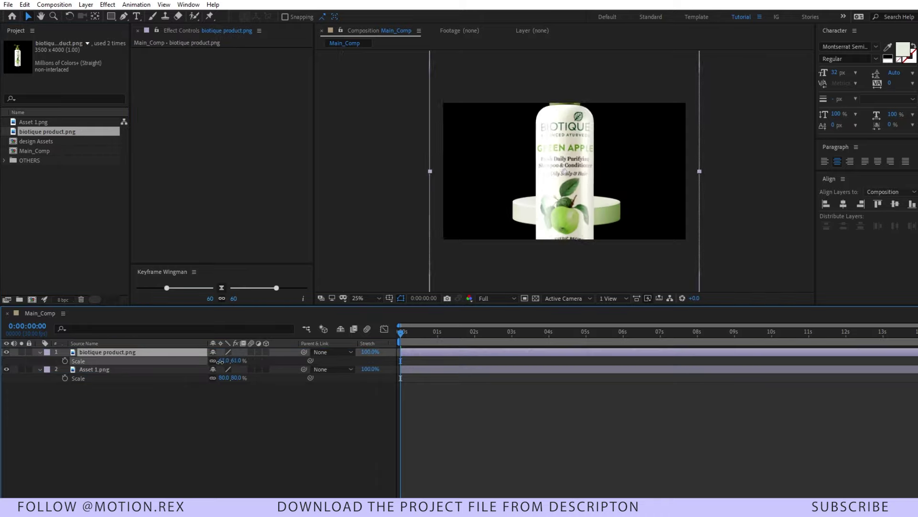
drag(573, 183, 572, 175)
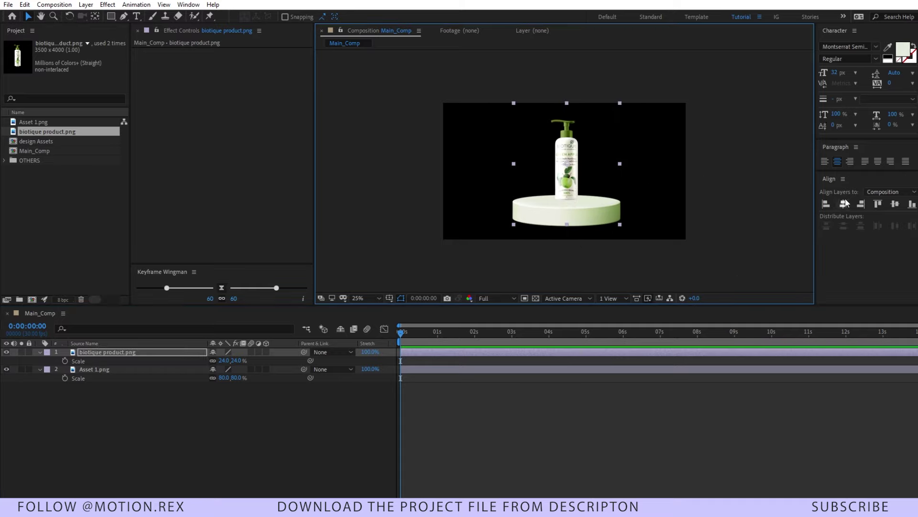
click(819, 219)
click(359, 217)
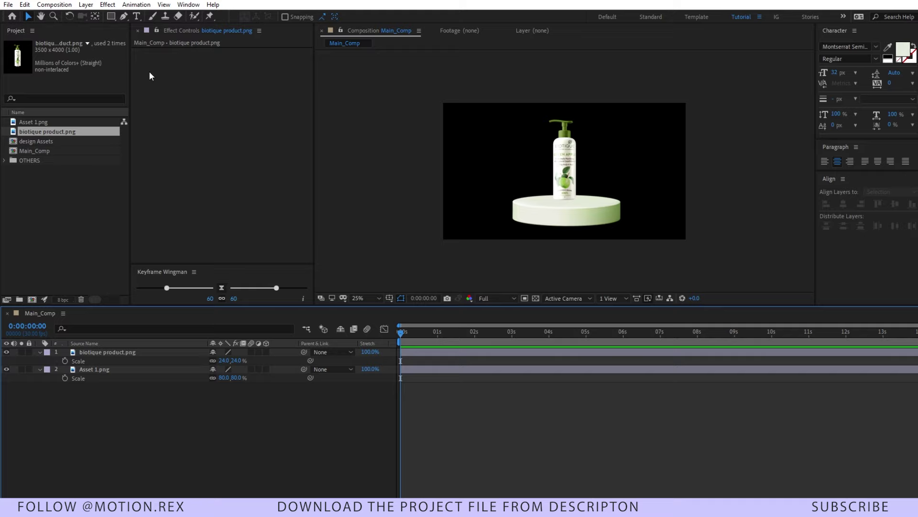
Step: Draw a floor rectangle in the podium's sampled off-white and layer it beneath the podium and bottle
click(113, 17)
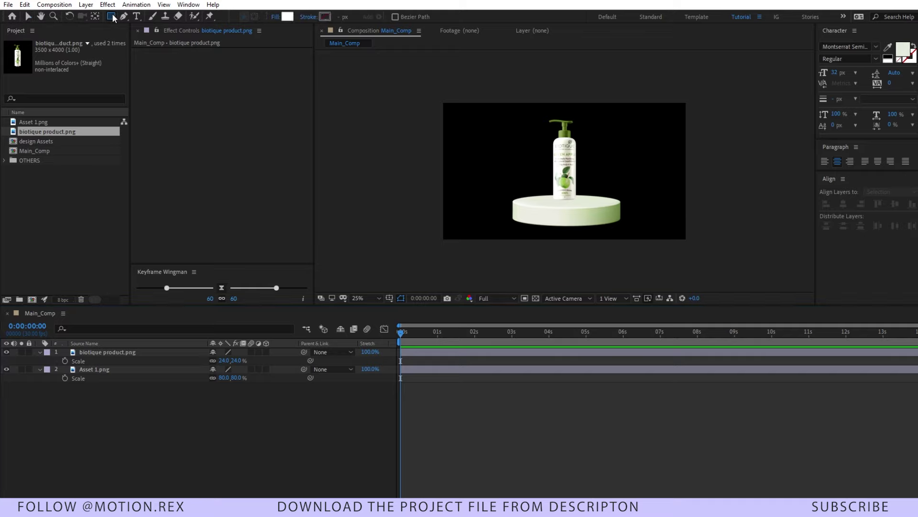
click(289, 18)
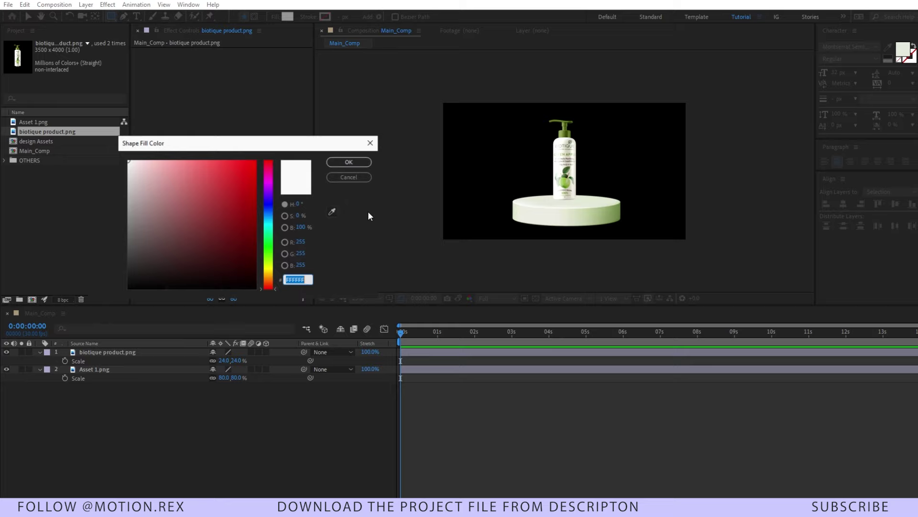
click(331, 211)
click(554, 214)
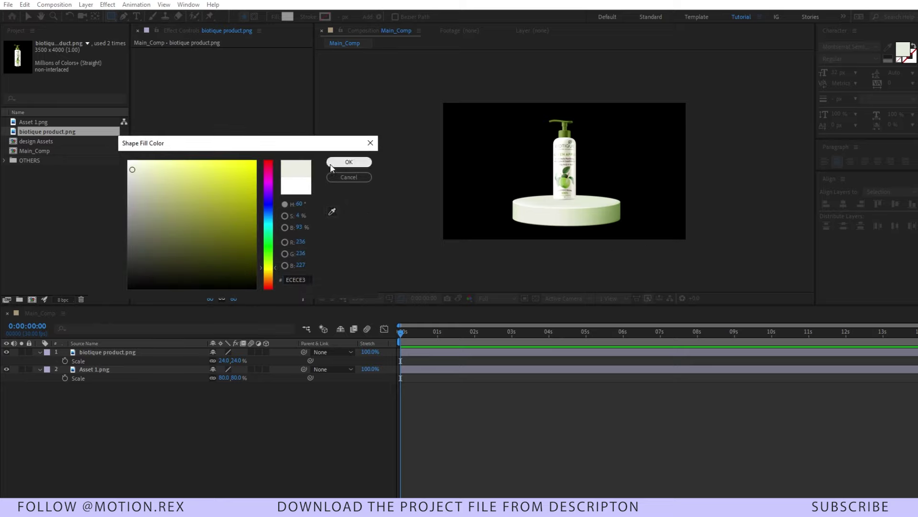
click(332, 211)
click(553, 215)
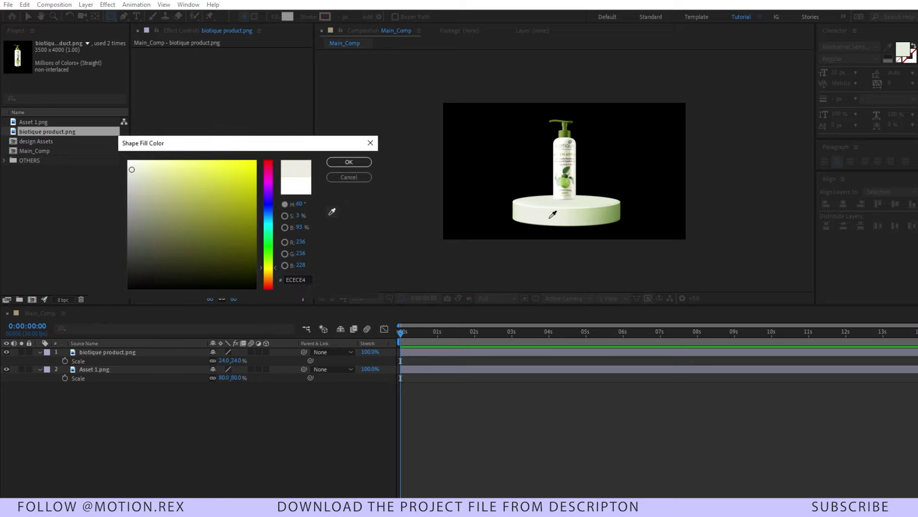
click(348, 163)
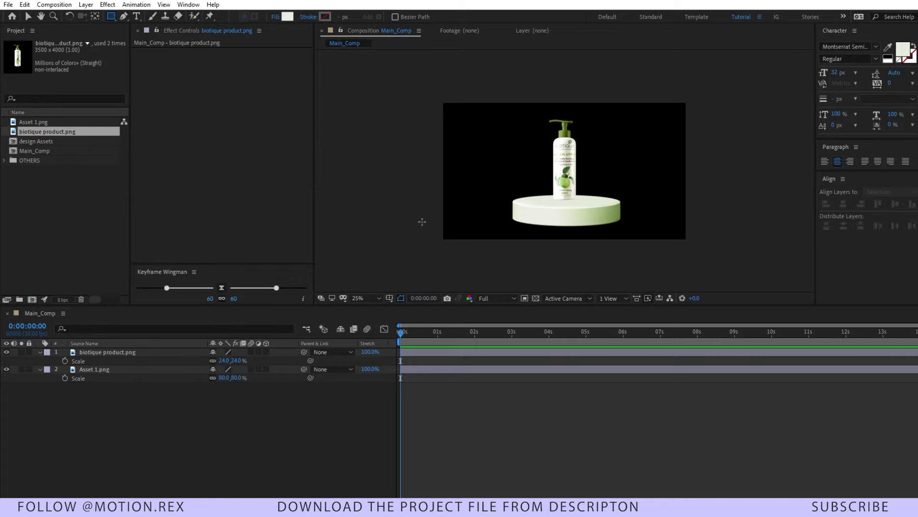
mouse_move(414, 215)
mouse_down()
mouse_move(729, 246)
mouse_move(721, 248)
mouse_up()
drag(98, 352, 123, 459)
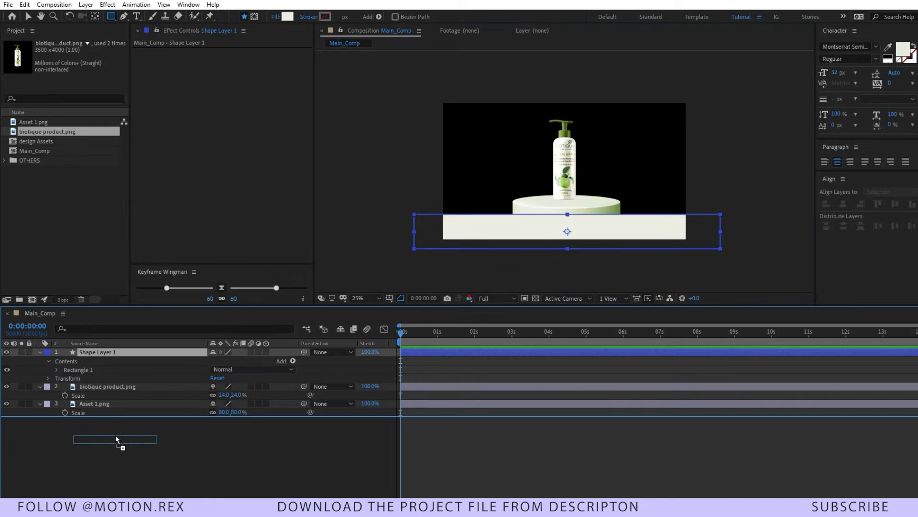
click(124, 459)
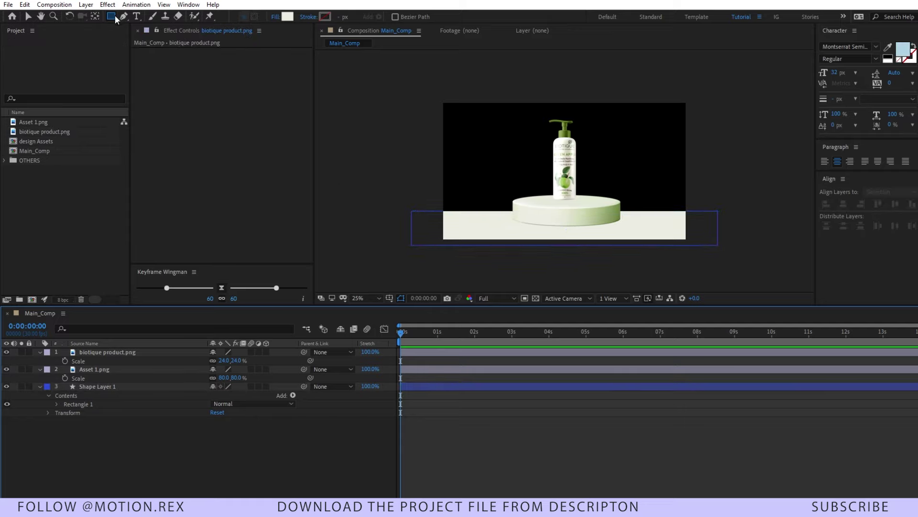
Step: Draw a light-blue B1D3E4 rectangle over the upper frame, lowered to meet the floor
click(288, 17)
key(ctrl+v)
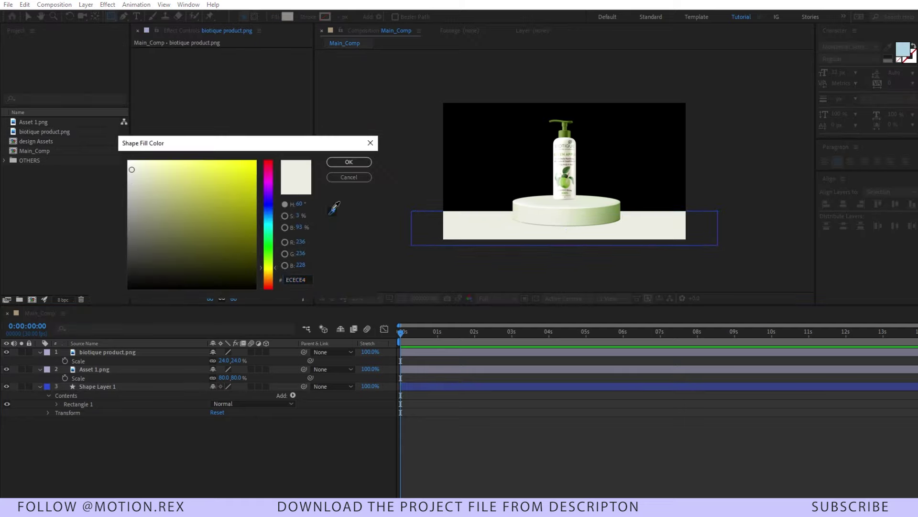
click(349, 162)
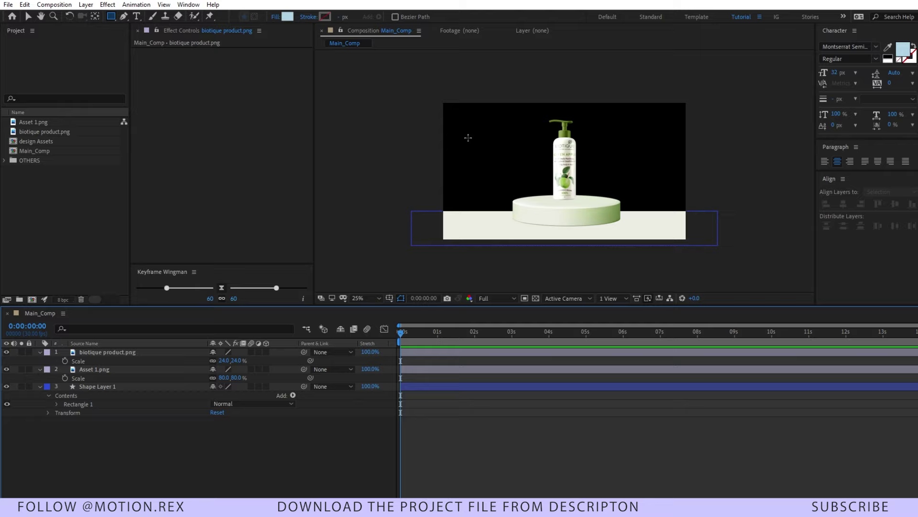
drag(415, 95, 708, 211)
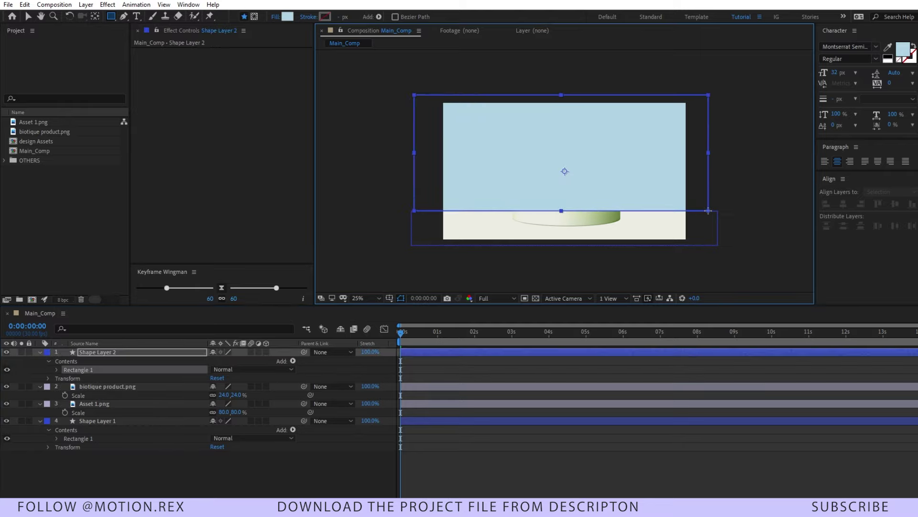
key(v)
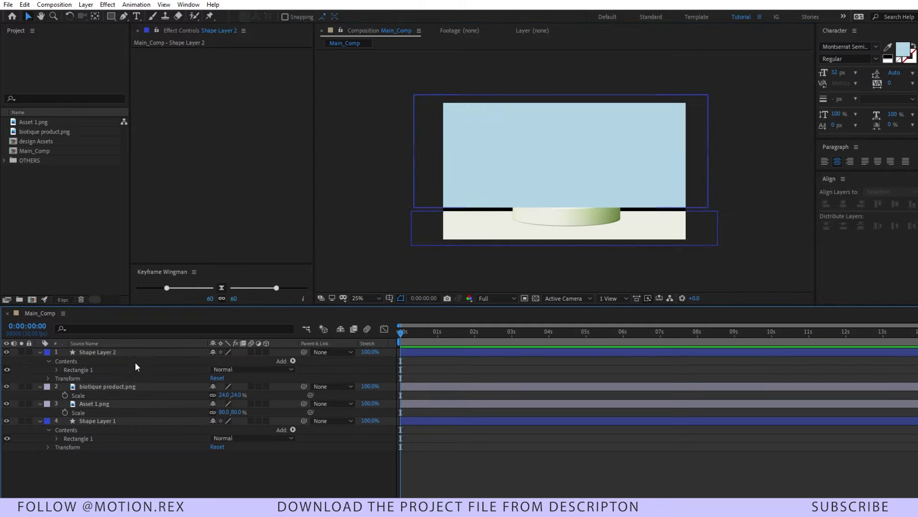
click(133, 356)
click(285, 18)
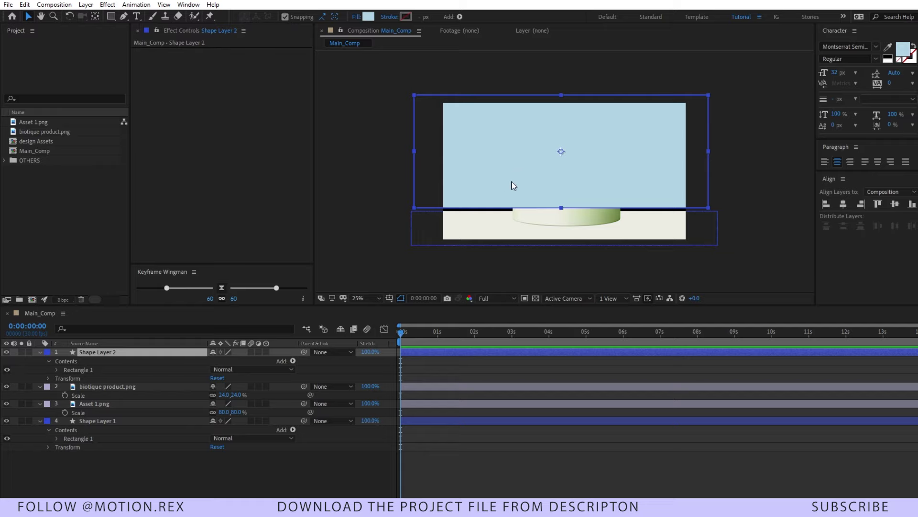
drag(494, 171, 494, 173)
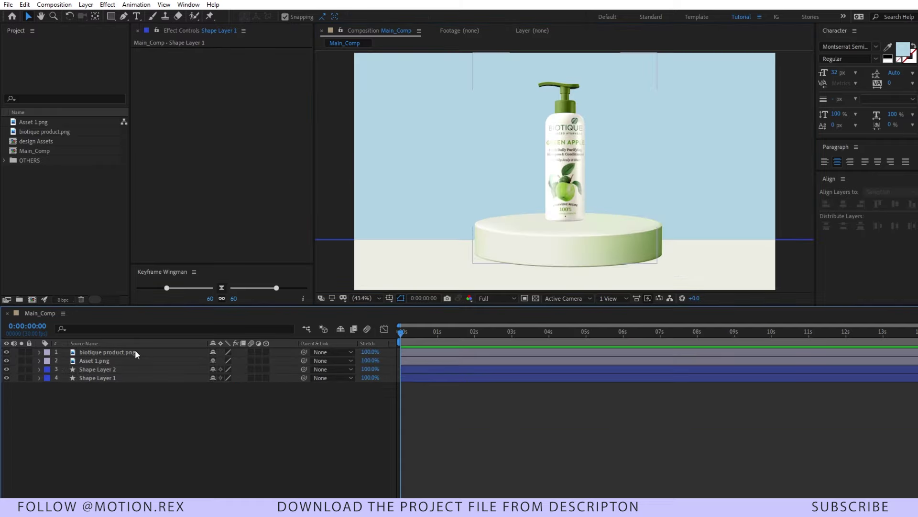
Step: Apply a Drop Shadow effect to the bottle layer
click(136, 352)
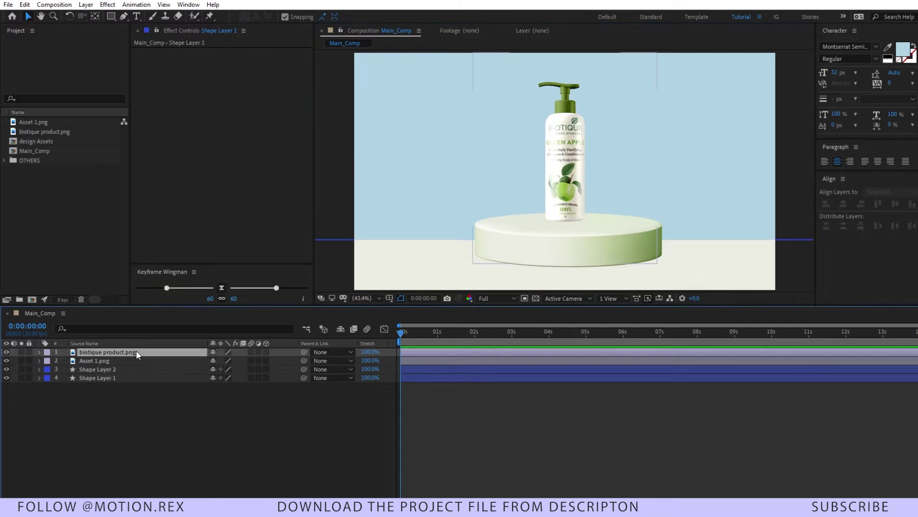
key(ctrl+space)
text(drop)
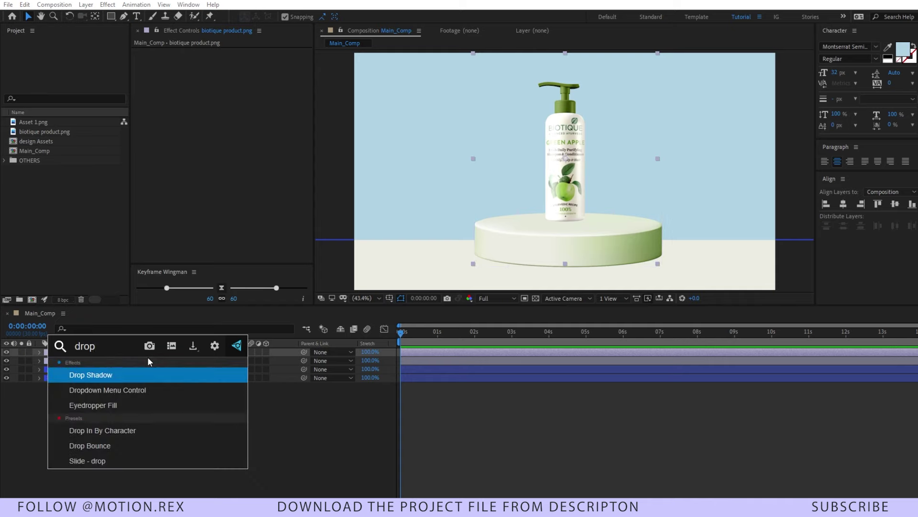
key(Return)
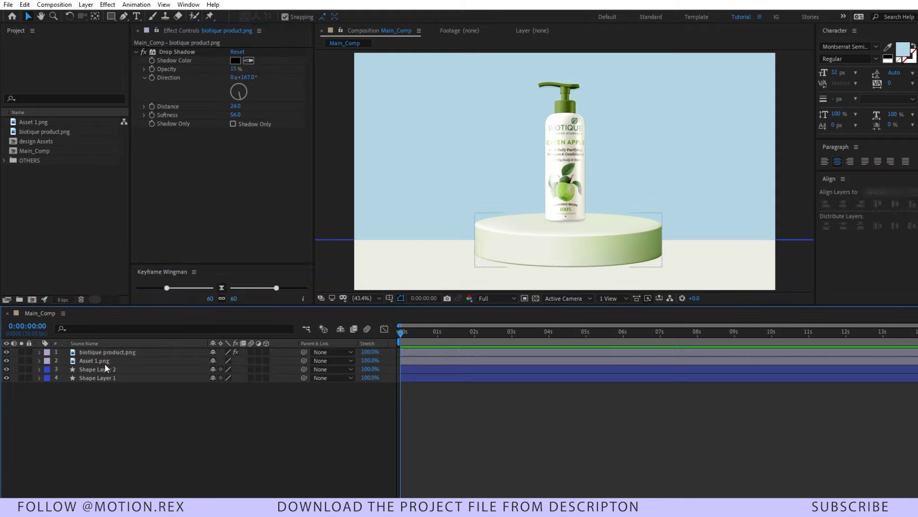
Step: Give the podium a Drop Shadow with a sampled green shadow colour, then open design Assets
click(104, 364)
key(ctrl+space)
text(dro)
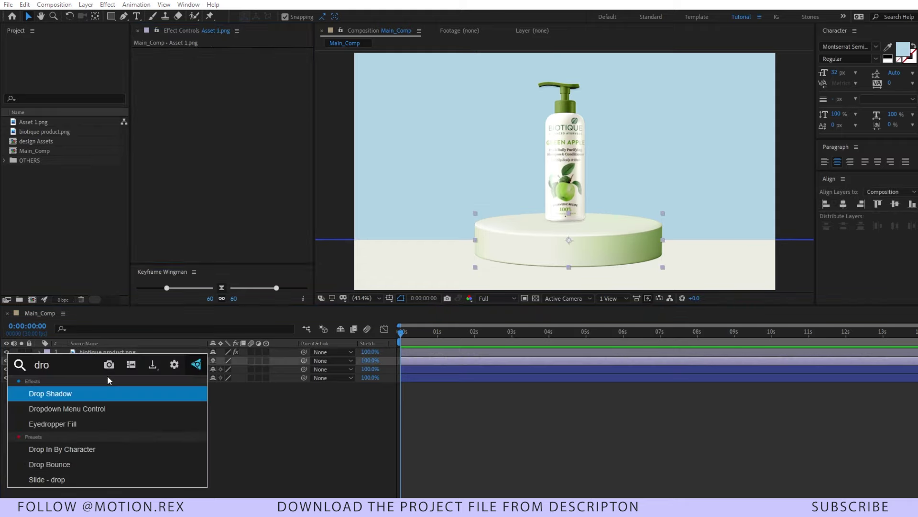
text(p)
key(Return)
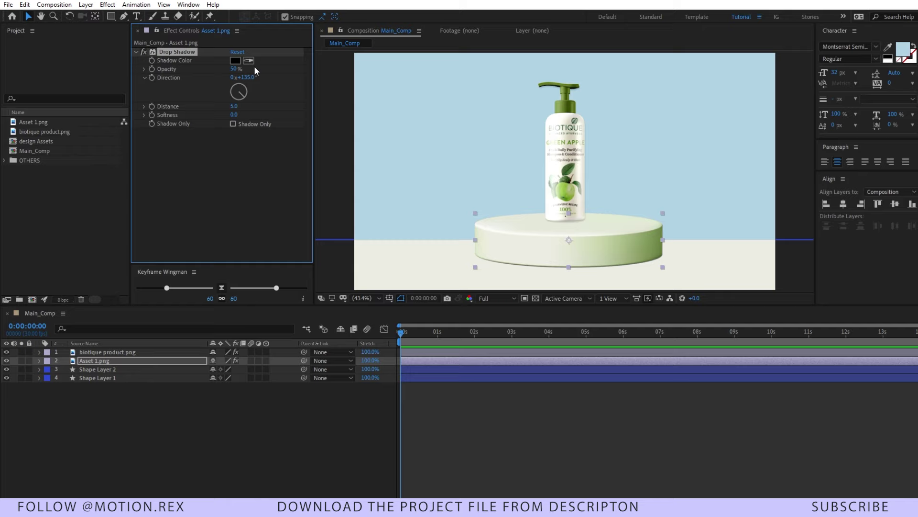
click(649, 250)
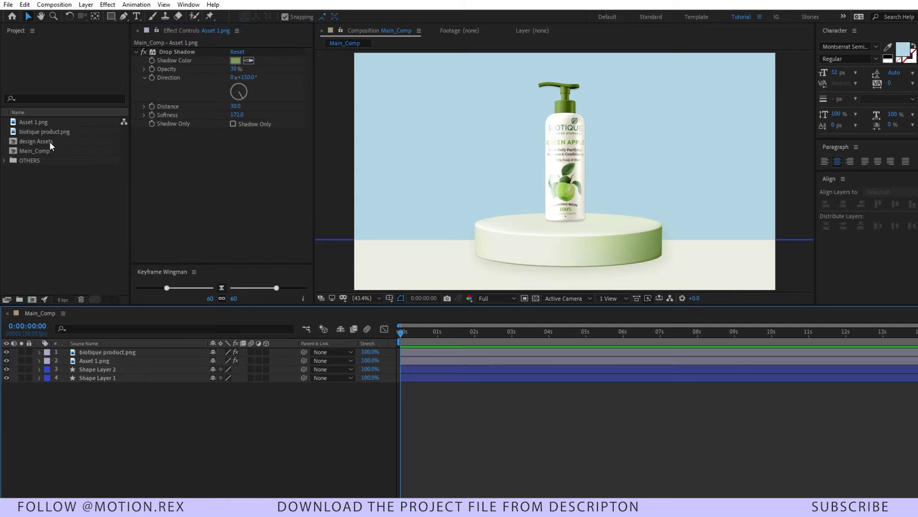
double_click(50, 141)
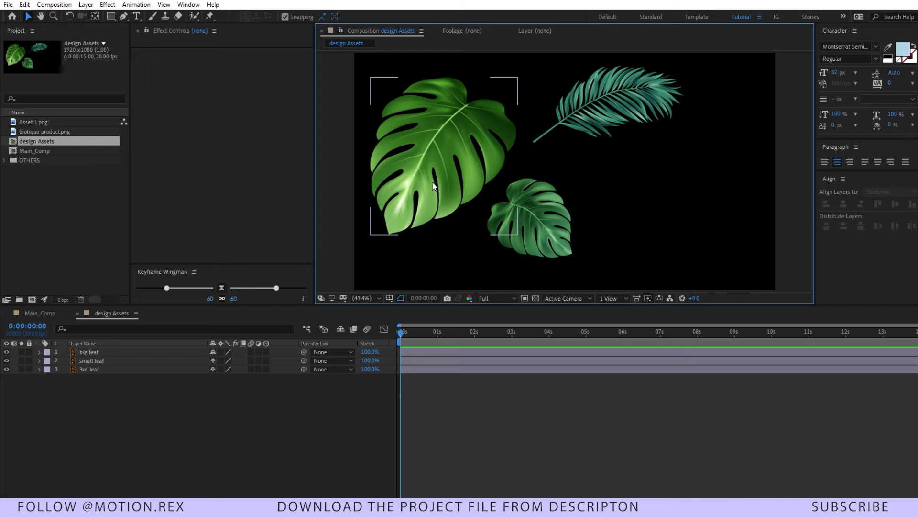
Step: Copy the three leaf layers from design Assets and paste them into Main_Comp
click(434, 186)
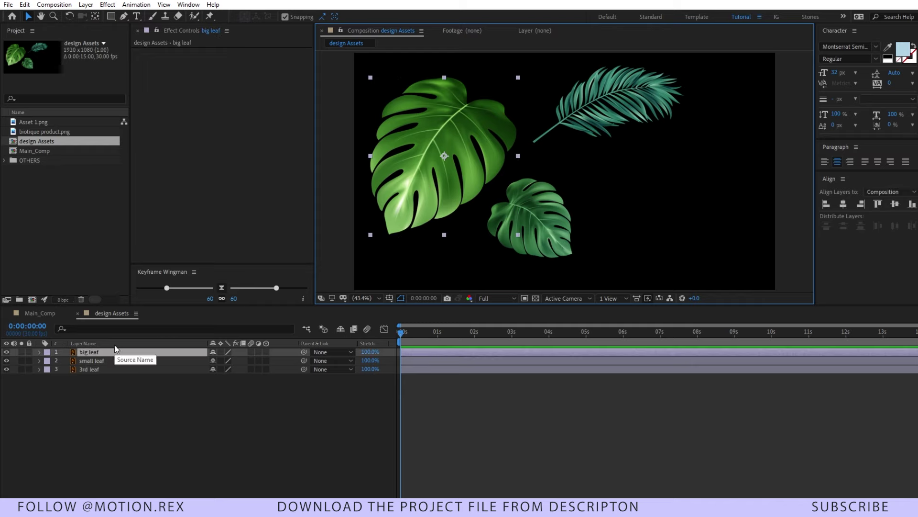
drag(207, 400, 103, 349)
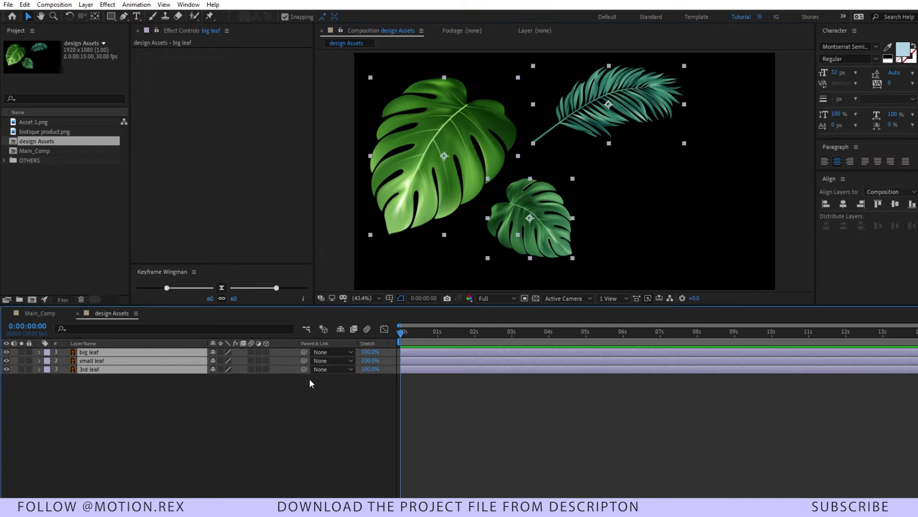
click(25, 312)
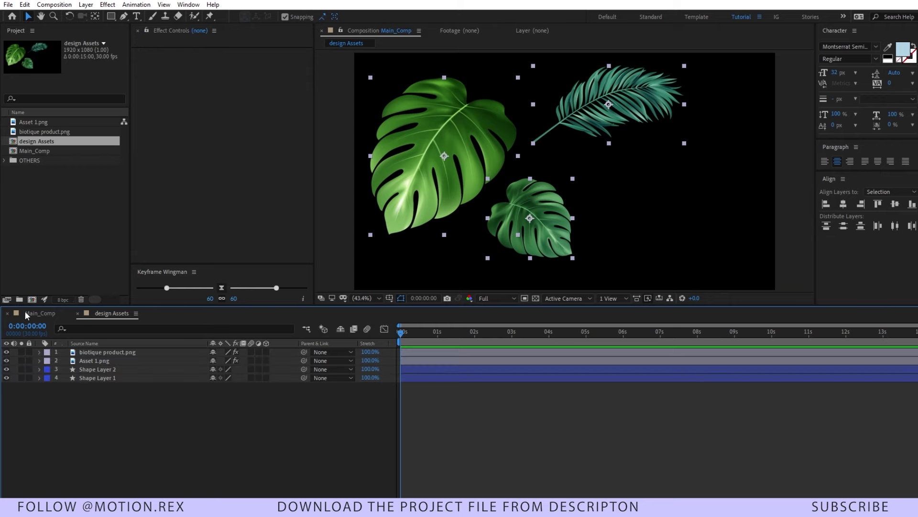
key(ctrl+v)
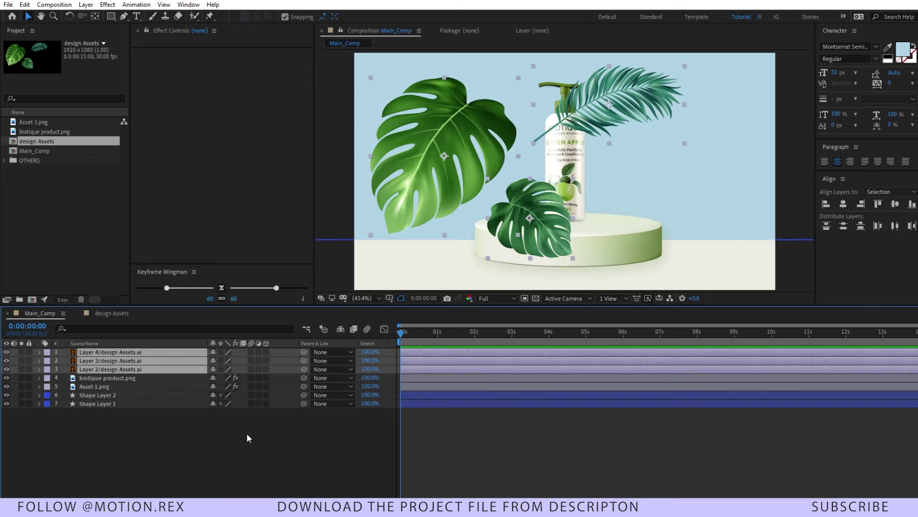
Step: Move the palm leaf top-right, the big leaf behind the bottle, and layer the leaves below the products
drag(593, 118, 670, 122)
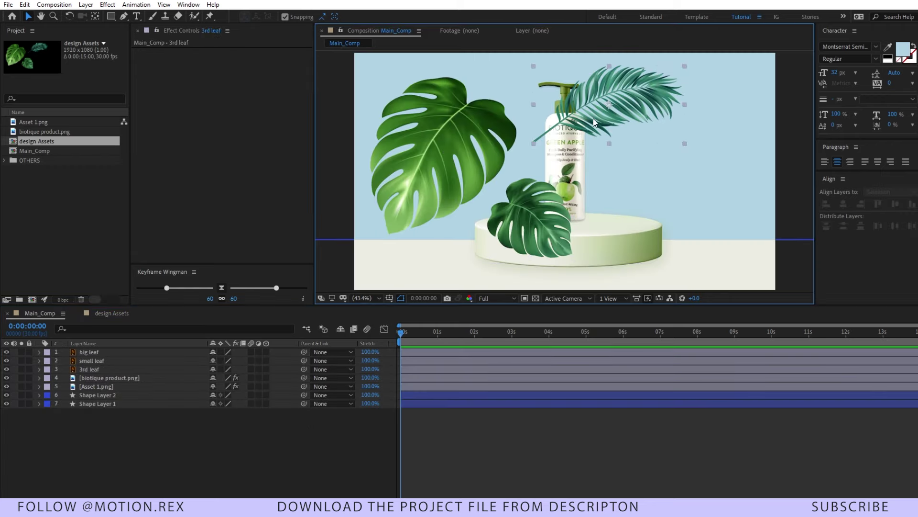
key(Return)
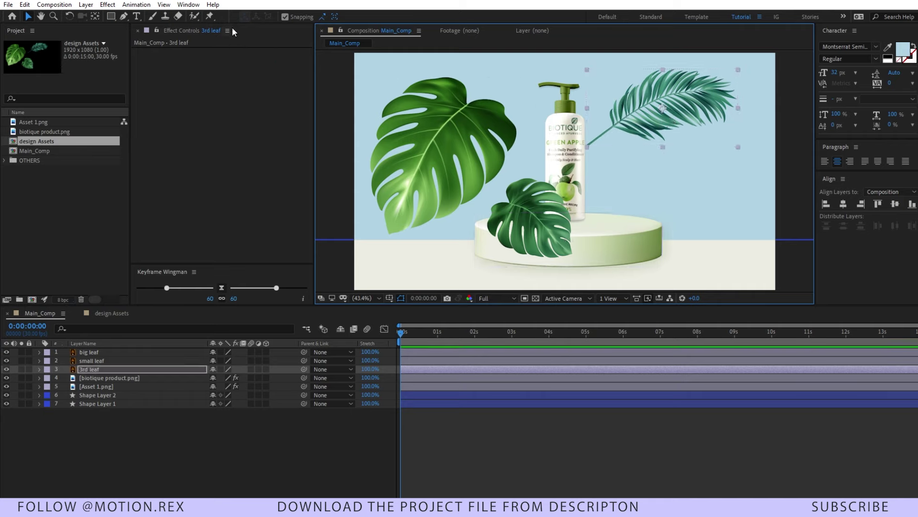
click(285, 17)
drag(669, 110, 679, 112)
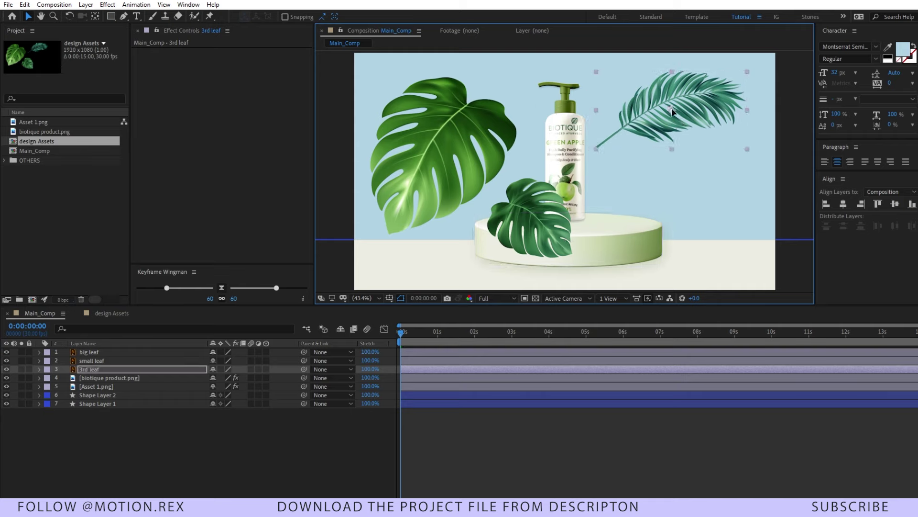
drag(416, 178, 482, 217)
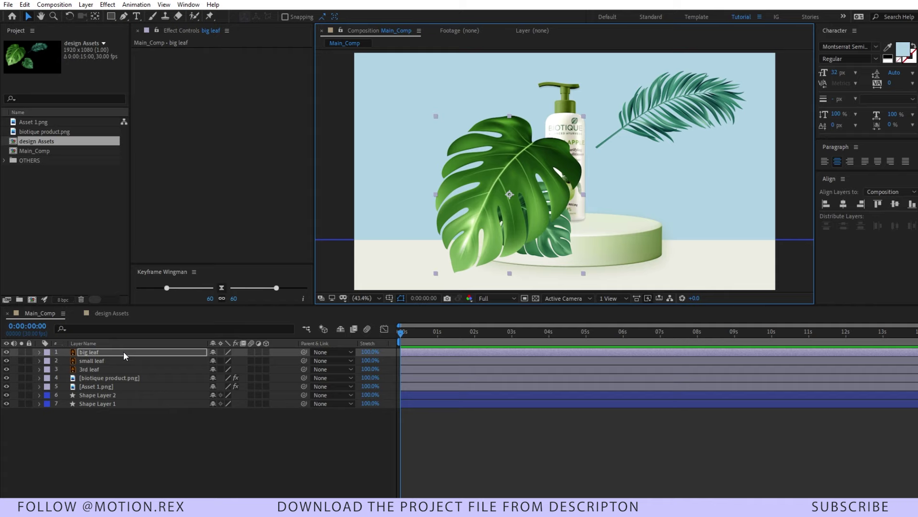
shift+click(104, 368)
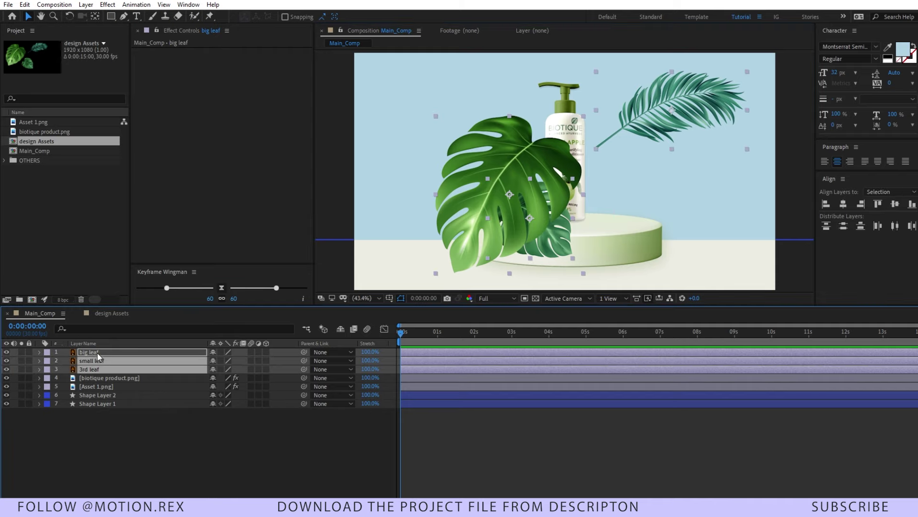
drag(97, 352, 93, 389)
Step: Place the small leaf beside the podium and rotate the big leaf to 29°
click(512, 190)
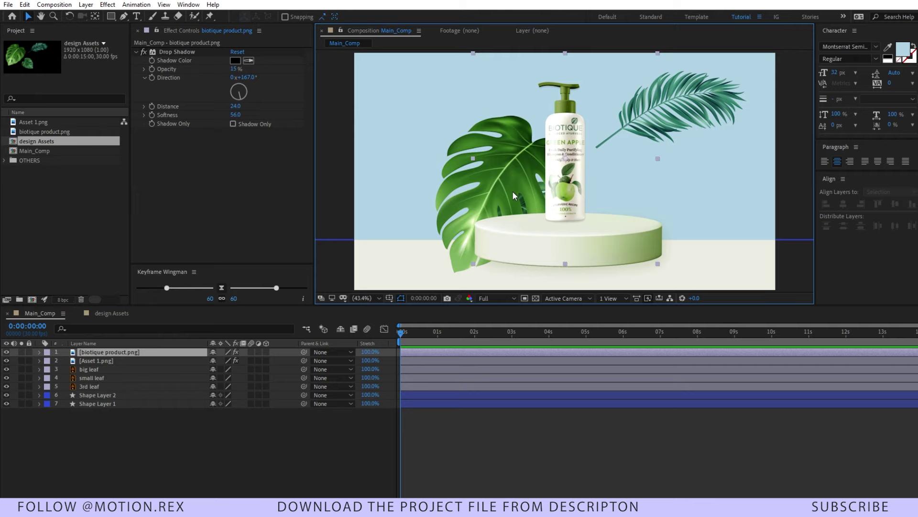
click(84, 377)
mouse_move(509, 197)
mouse_down()
mouse_move(595, 181)
mouse_move(631, 186)
mouse_move(618, 157)
mouse_up()
click(460, 180)
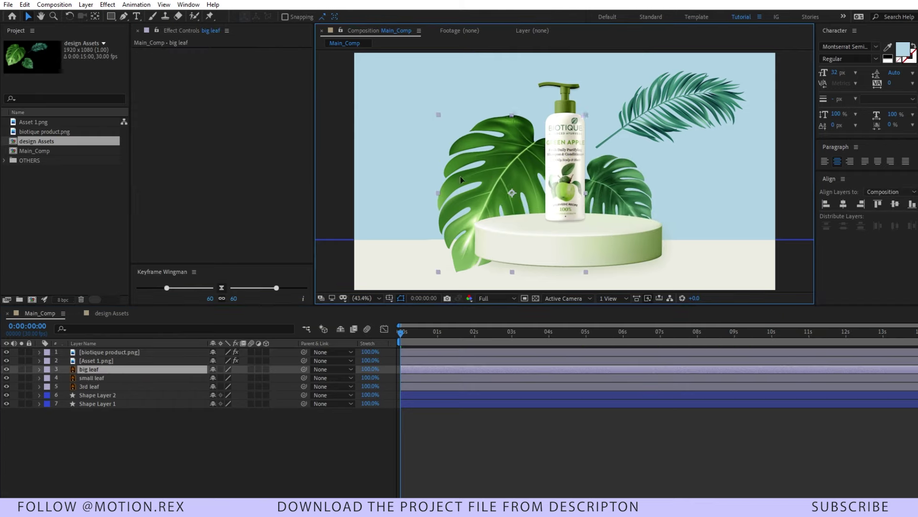
key(r)
drag(216, 377, 230, 377)
drag(656, 133, 640, 130)
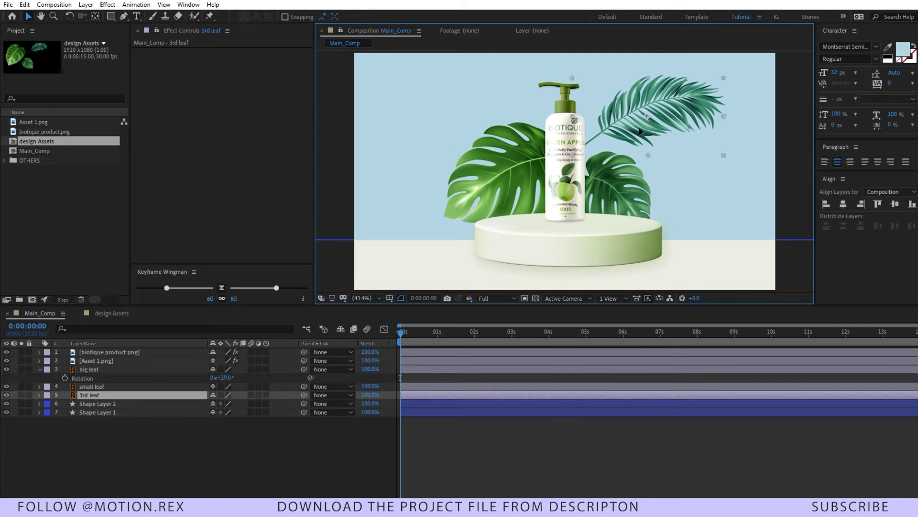
click(504, 423)
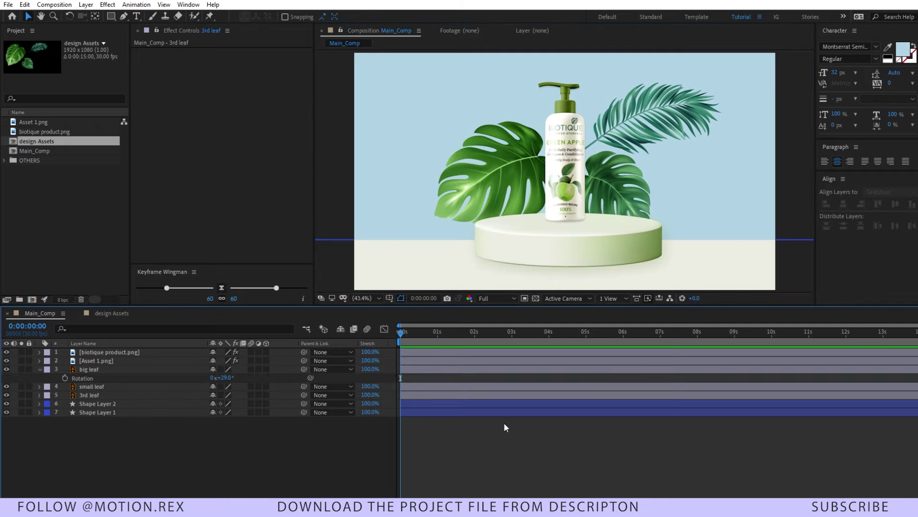
Step: Draw a four-corner frame path around the product area with the Pen tool
click(124, 16)
click(288, 16)
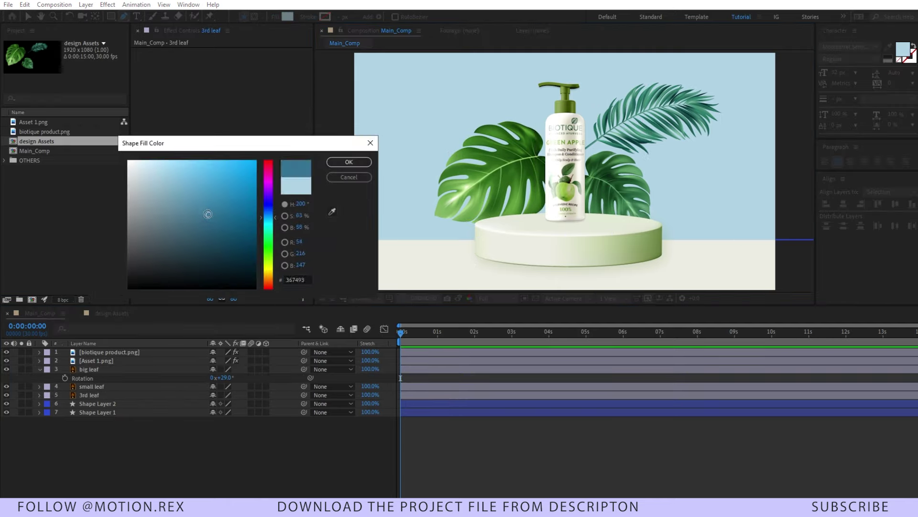
click(349, 162)
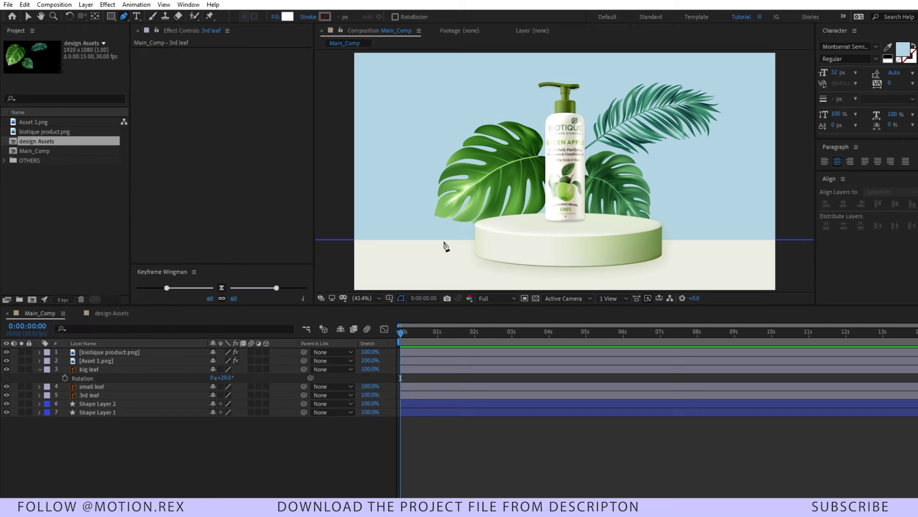
scroll(445, 245, down, 2)
click(480, 209)
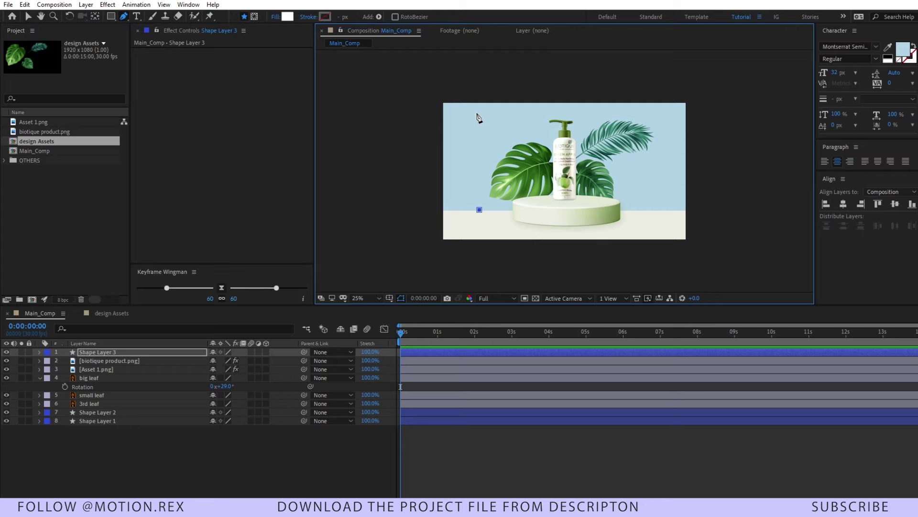
click(480, 113)
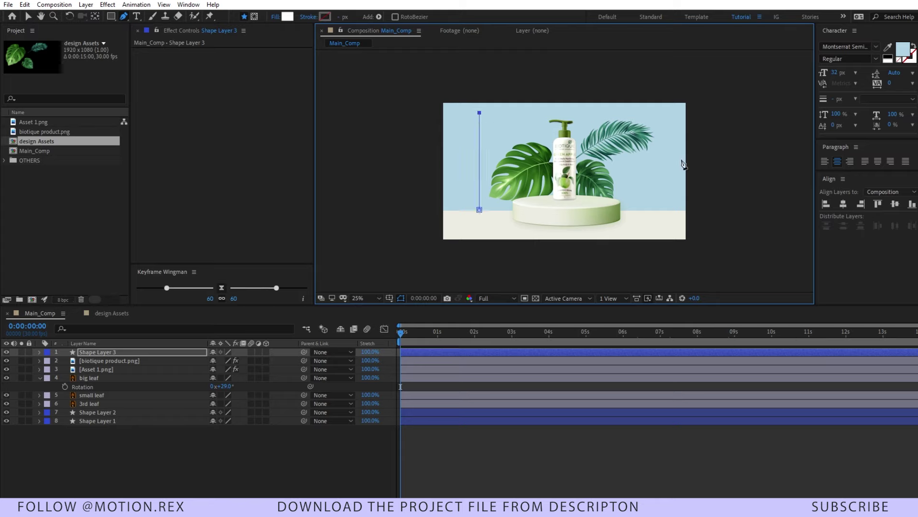
click(634, 113)
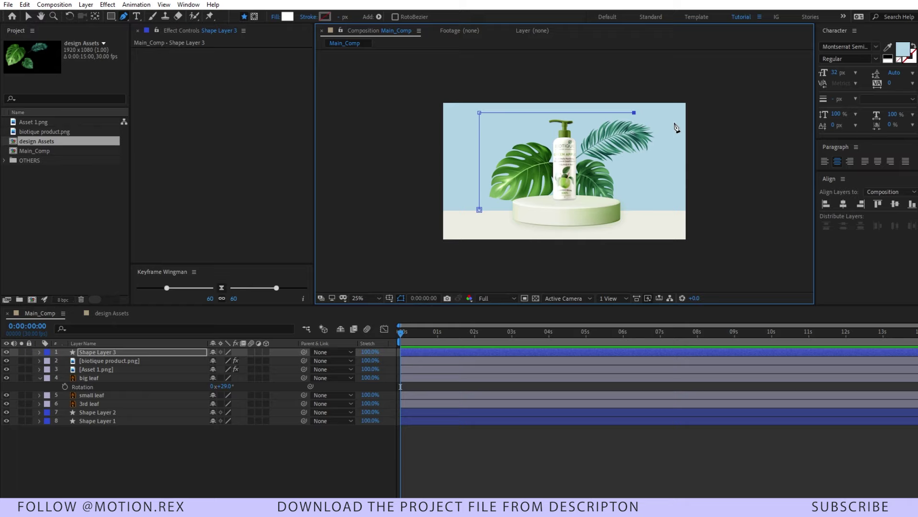
click(634, 209)
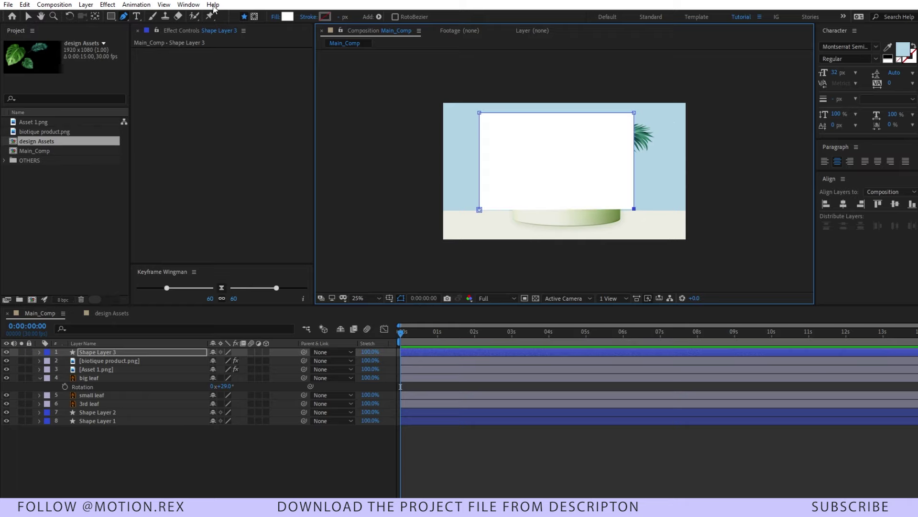
scroll(633, 203, up, 4)
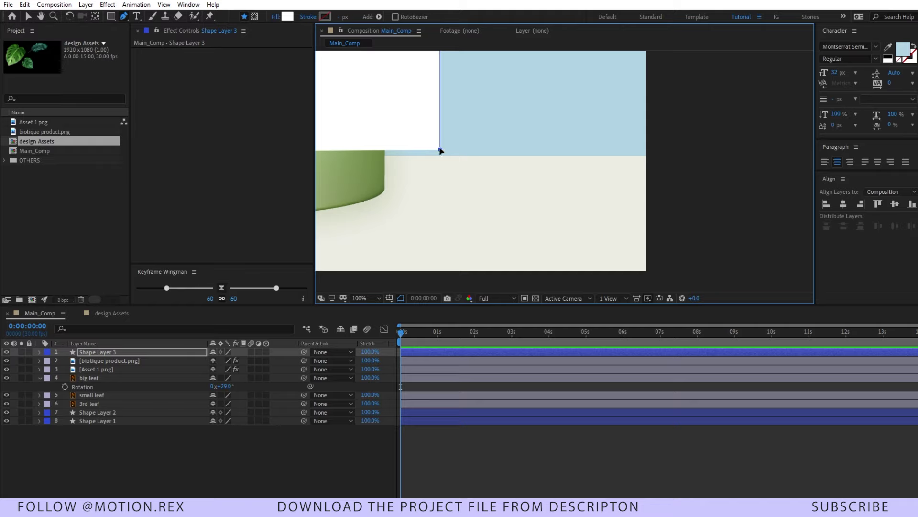
drag(440, 150, 440, 156)
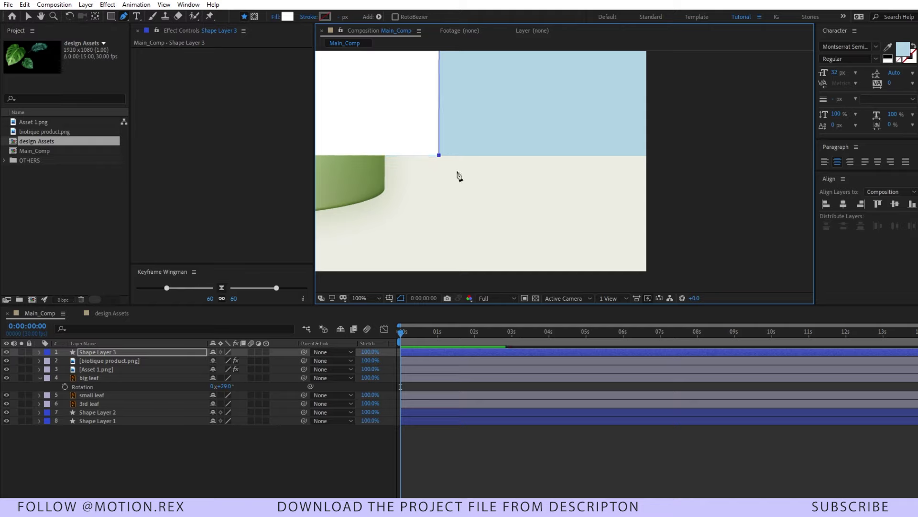
Step: Set the frame shape to no fill with a solid-colour stroke
click(276, 17)
click(463, 285)
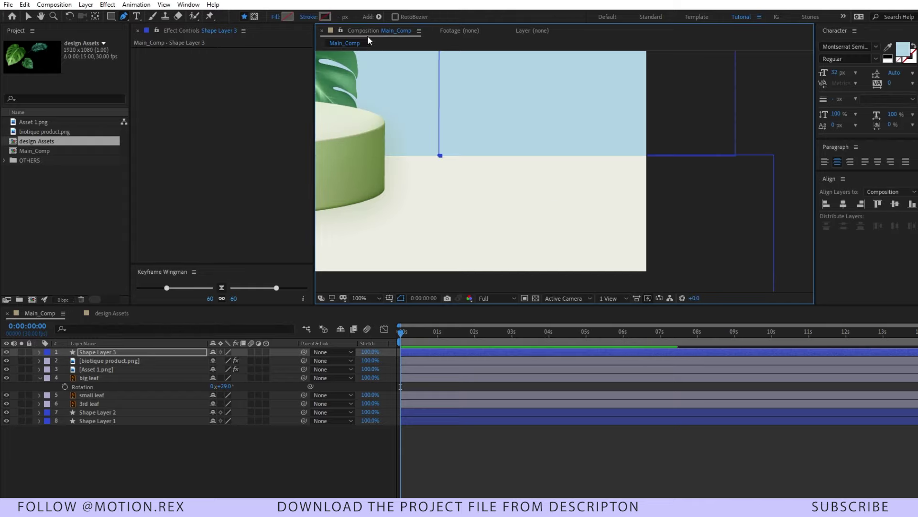
click(308, 17)
click(439, 227)
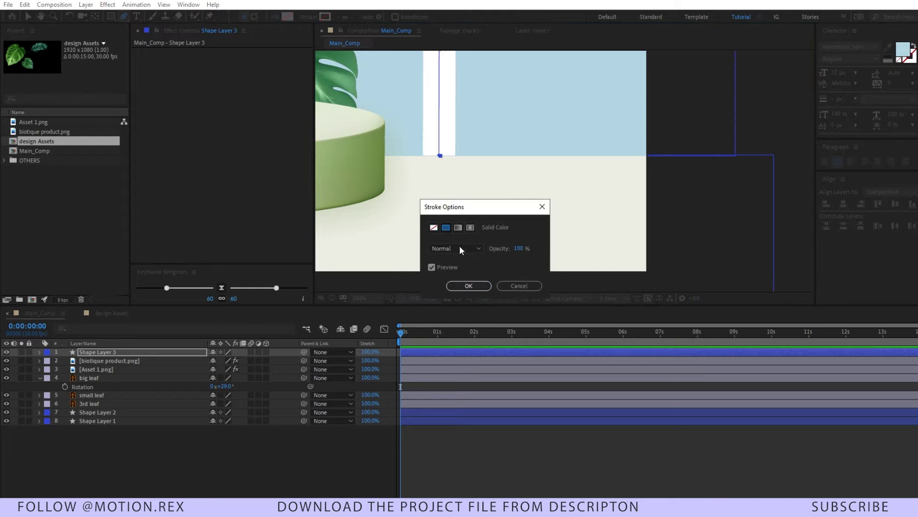
click(466, 285)
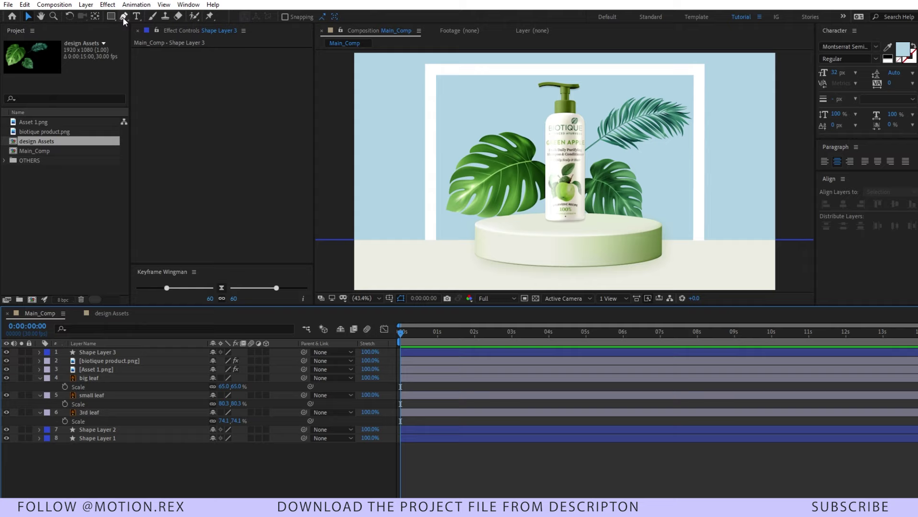
Step: Draw a white, stroke-free triangle filling the frame's top-left corner
click(123, 17)
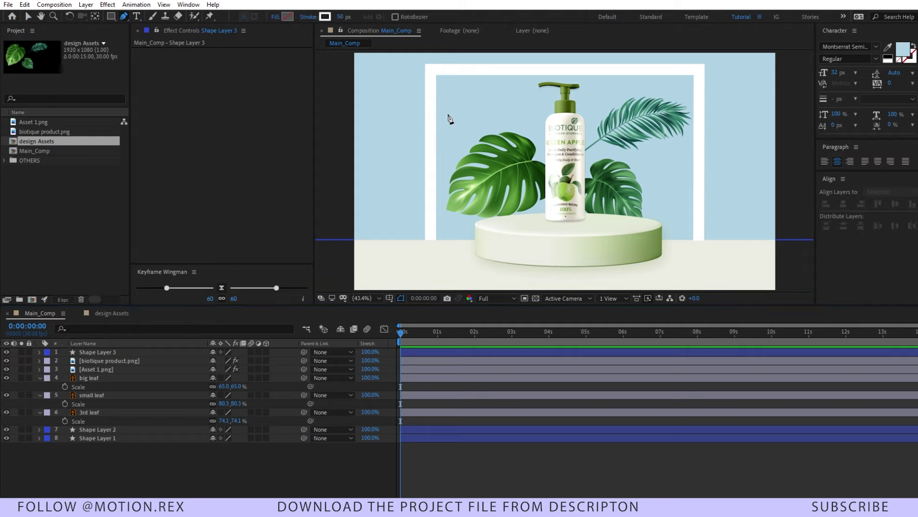
click(435, 139)
click(494, 81)
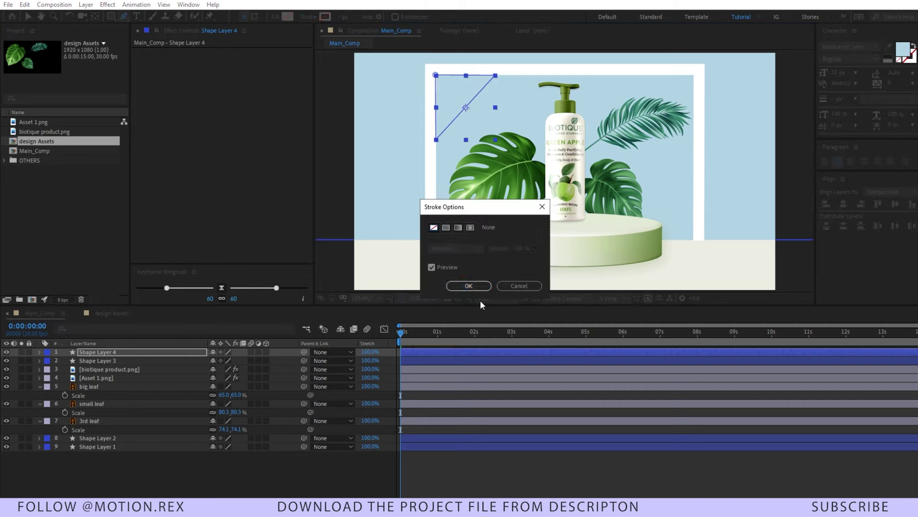
click(481, 287)
key(v)
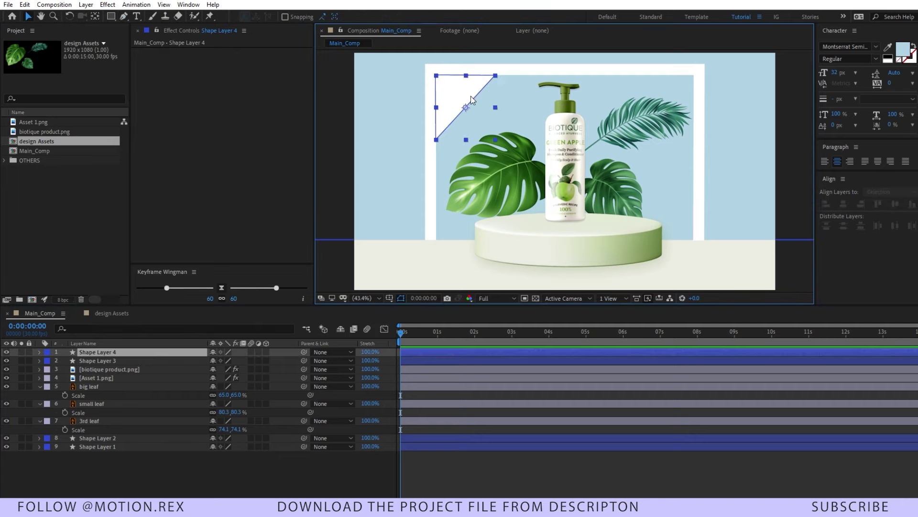
key(F2)
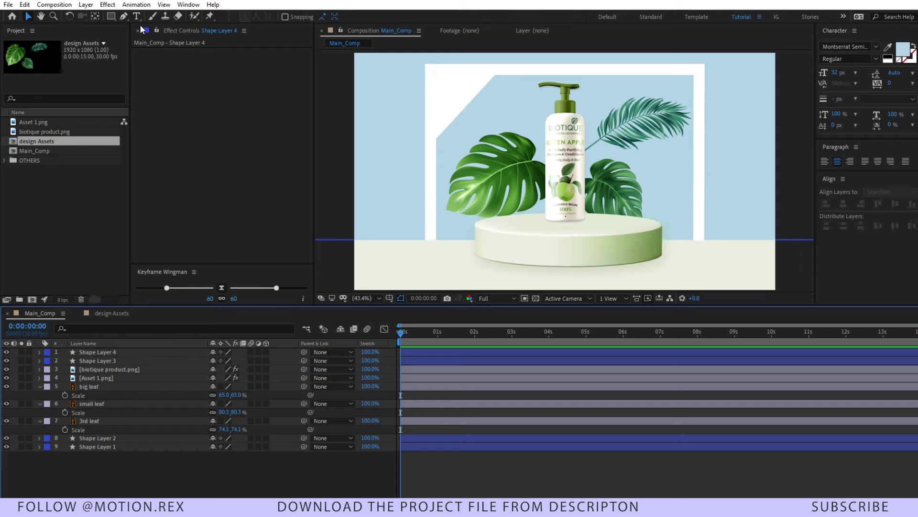
click(136, 16)
text(Smmer Sale 30%)
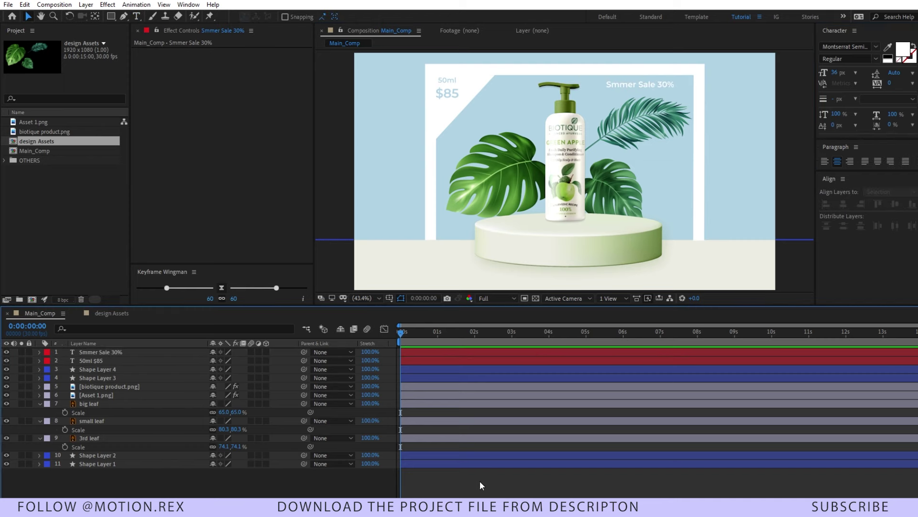
Step: Save the project and collapse all revealed layer properties
key(ctrl+s)
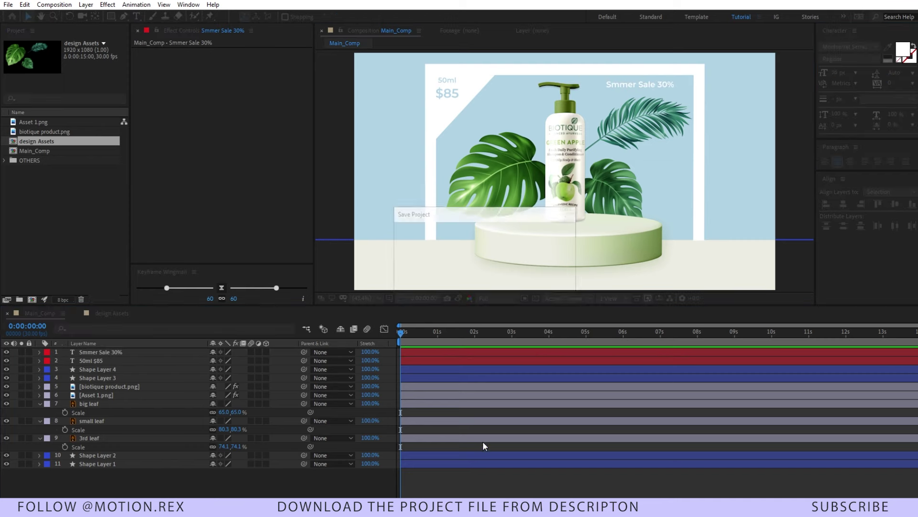
click(409, 354)
key(ctrl+a)
key(u)
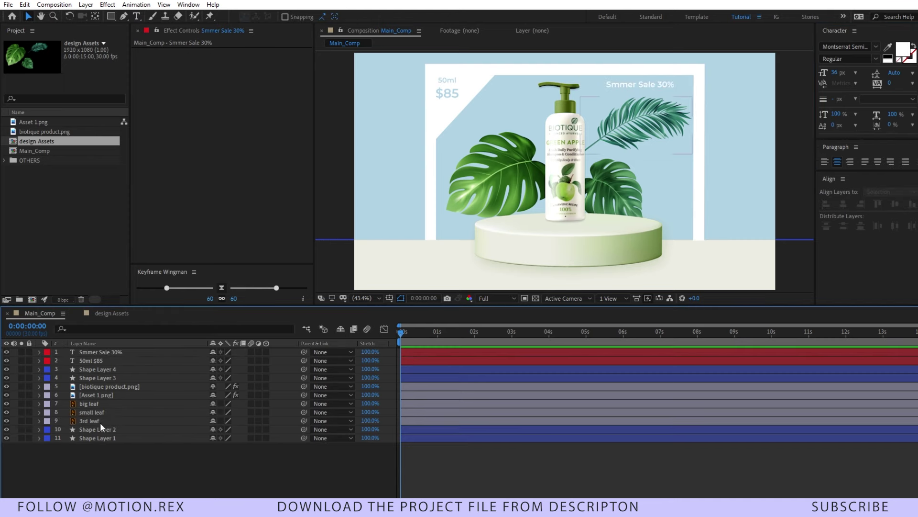
Step: Duplicate the 3rd leaf and place the copy in the top-left corner, top of the stack
click(99, 423)
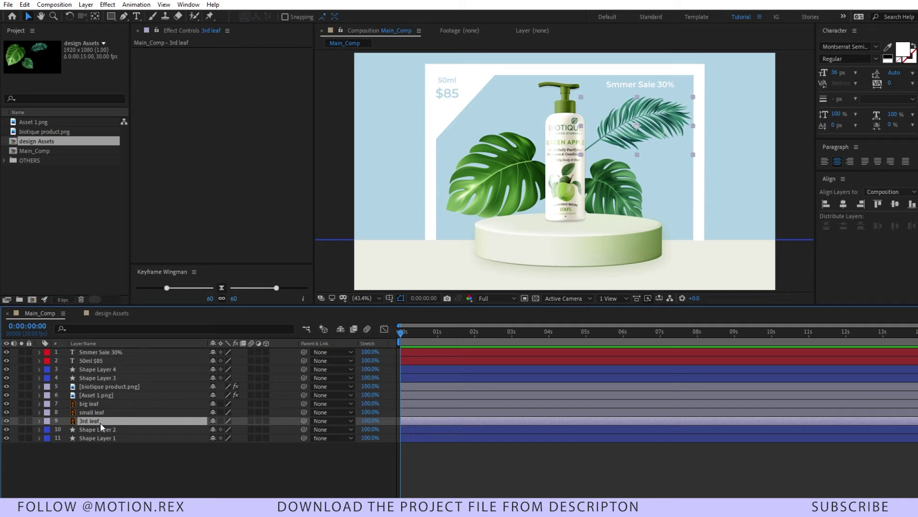
key(ctrl+d)
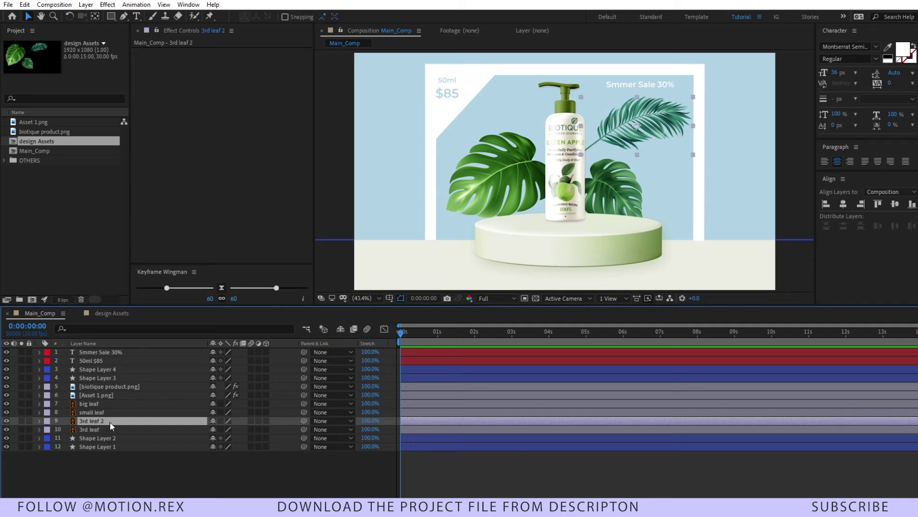
drag(110, 421, 103, 352)
drag(636, 125, 350, 69)
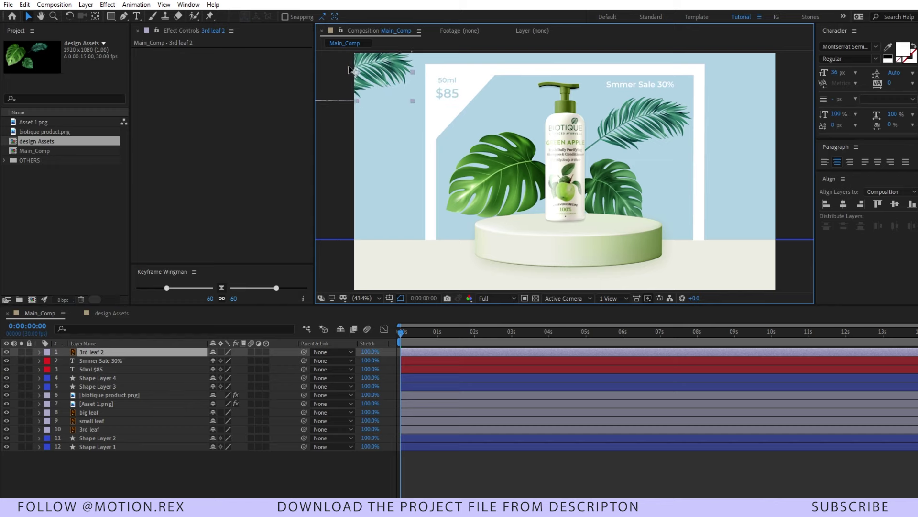
Step: Duplicate the leaf again for the top-right corner, rotated to -49°
key(ctrl+d)
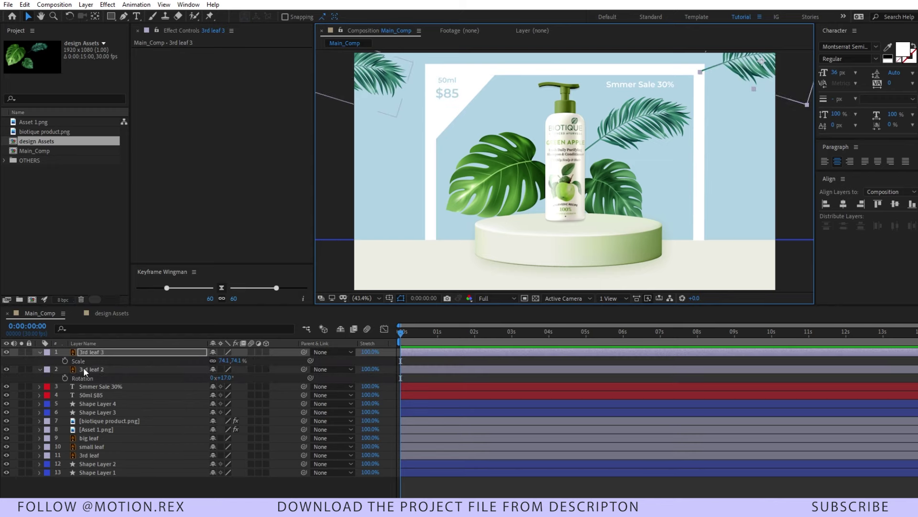
key(r)
drag(803, 96, 778, 78)
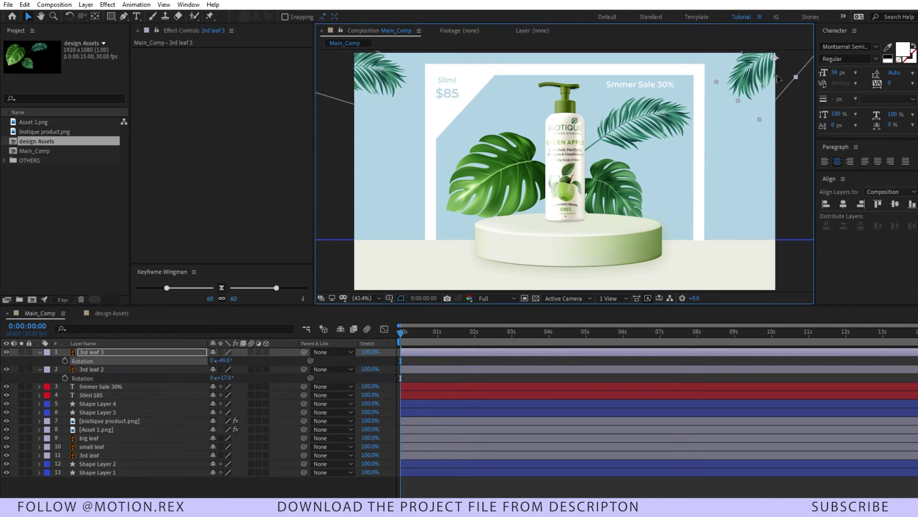
click(101, 477)
click(101, 472)
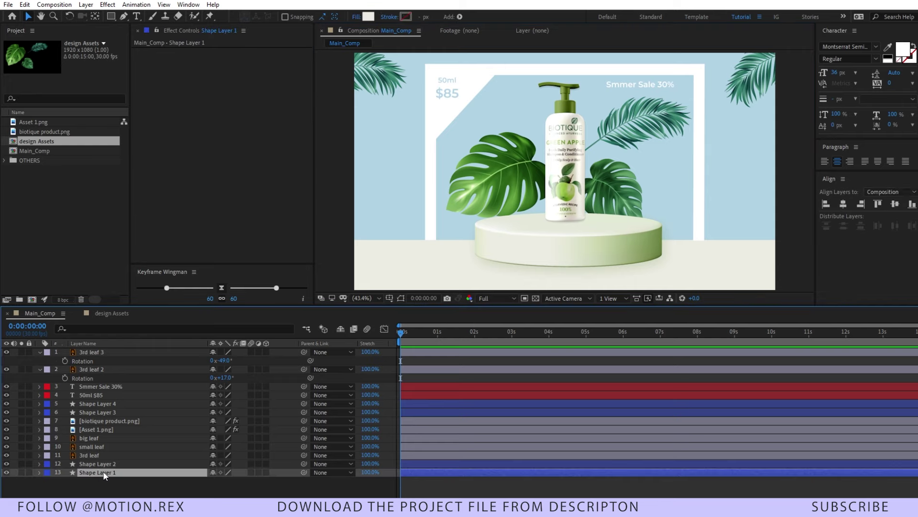
Step: Apply Noise to Shape Layer 1 with Amount of Noise at 10%
key(ctrl+space)
text(noise)
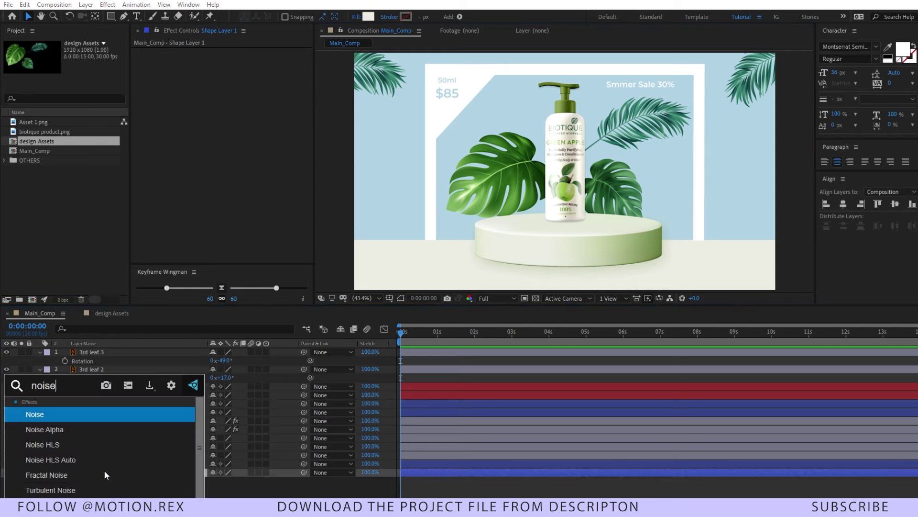
key(Return)
click(247, 57)
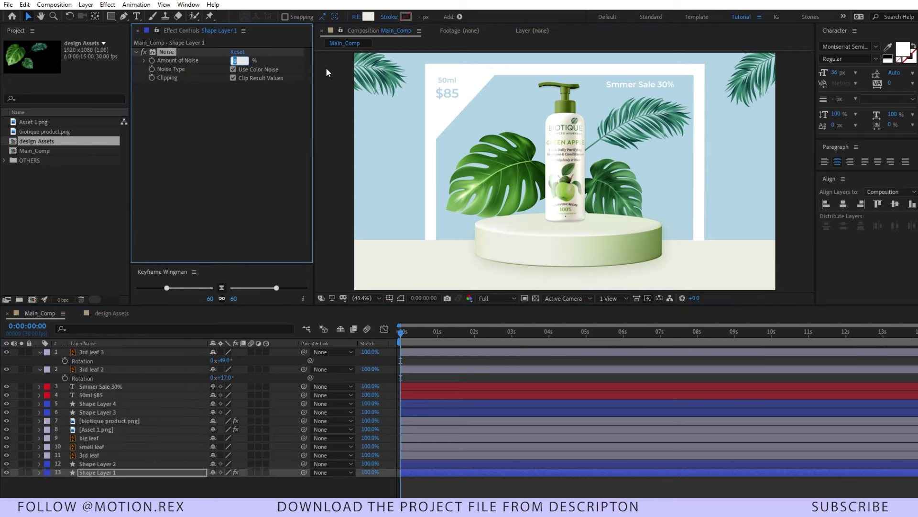
text(10)
key(Return)
Step: Apply Noise at 10% to Shape Layer 2, then select both shape layers
click(96, 464)
key(ctrl+space)
text(np)
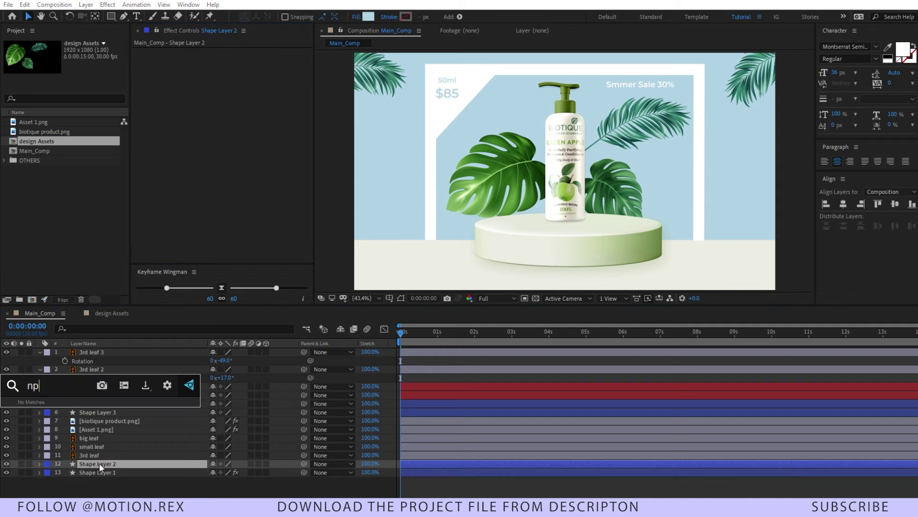
key(BackSpace)
text(oise)
key(Return)
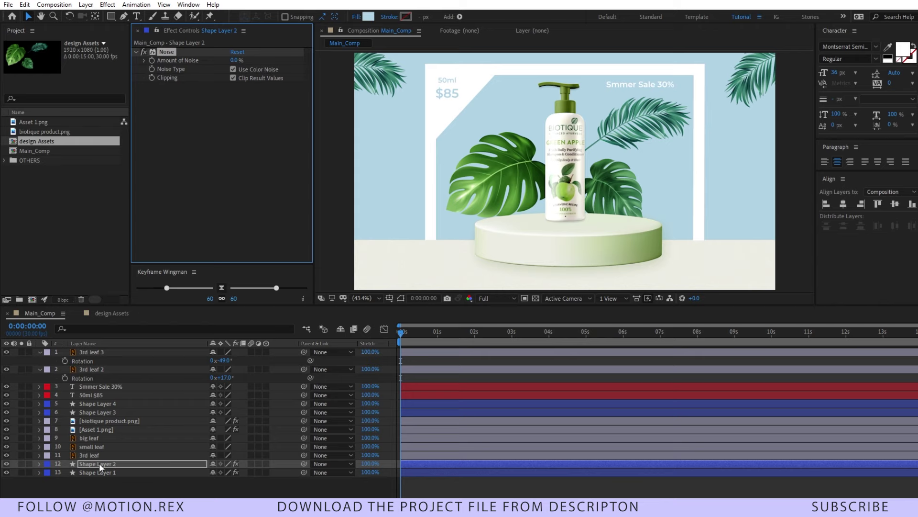
click(236, 60)
text(1)
text(0)
key(Return)
click(453, 486)
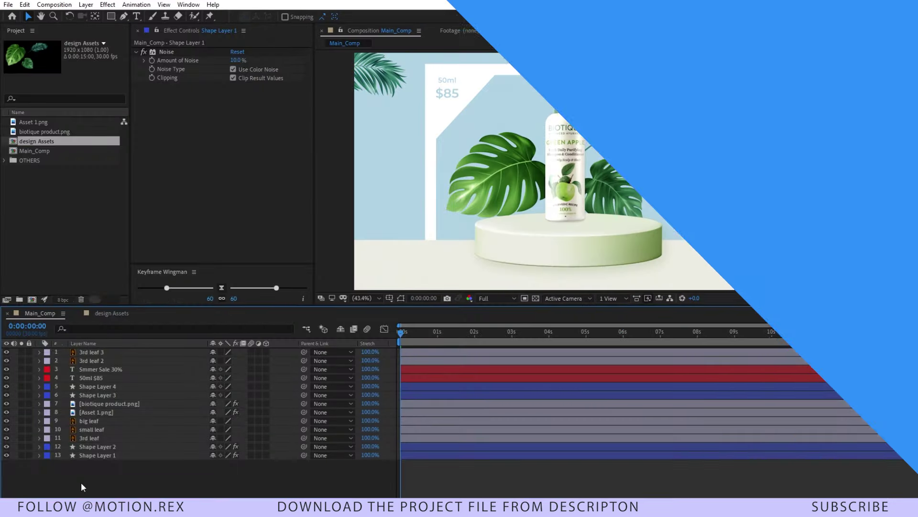
drag(84, 480, 106, 447)
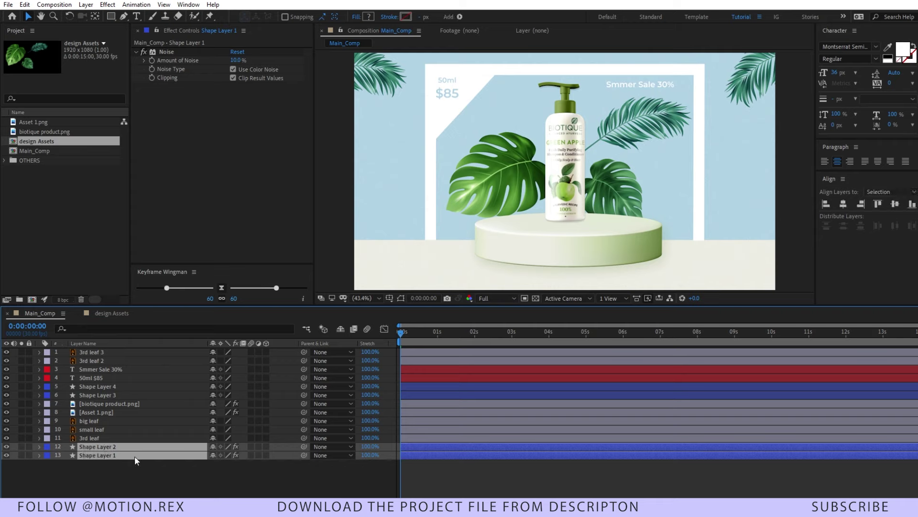
Step: Keyframe Position on both shape layers, starting the blue backdrop above the canvas and the floor below it
key(p)
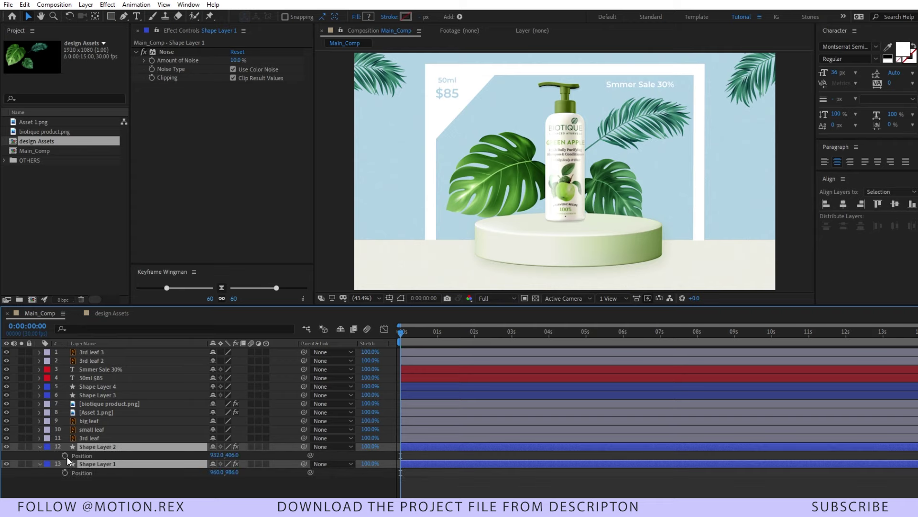
key(alt+shift+p)
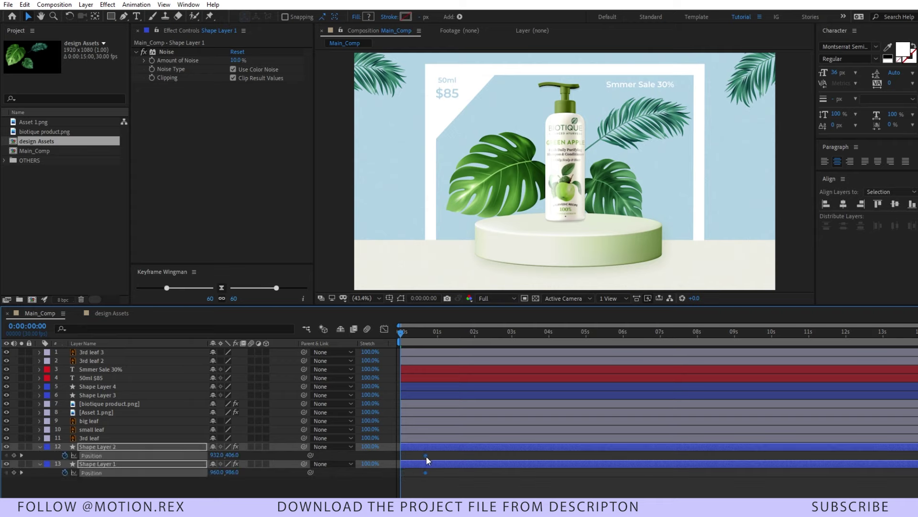
mouse_move(426, 455)
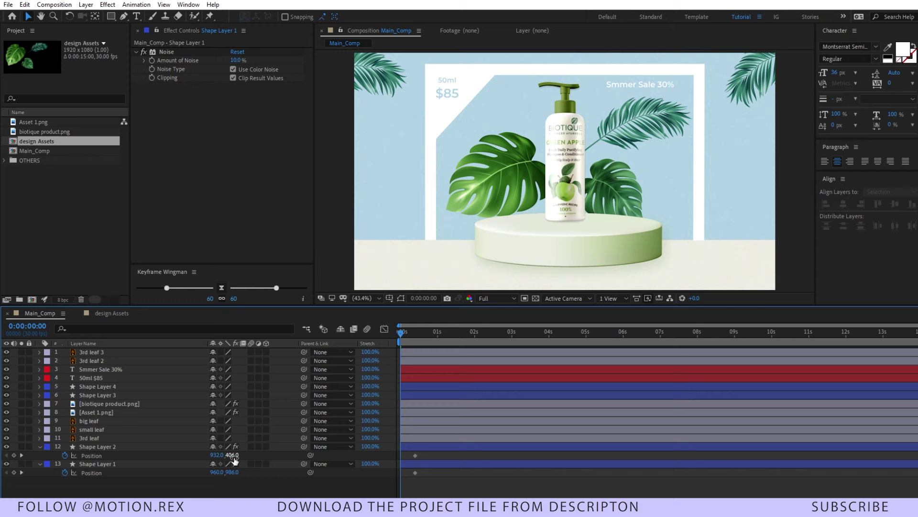
mouse_move(231, 455)
mouse_down()
mouse_move(244, 458)
mouse_move(178, 457)
mouse_up()
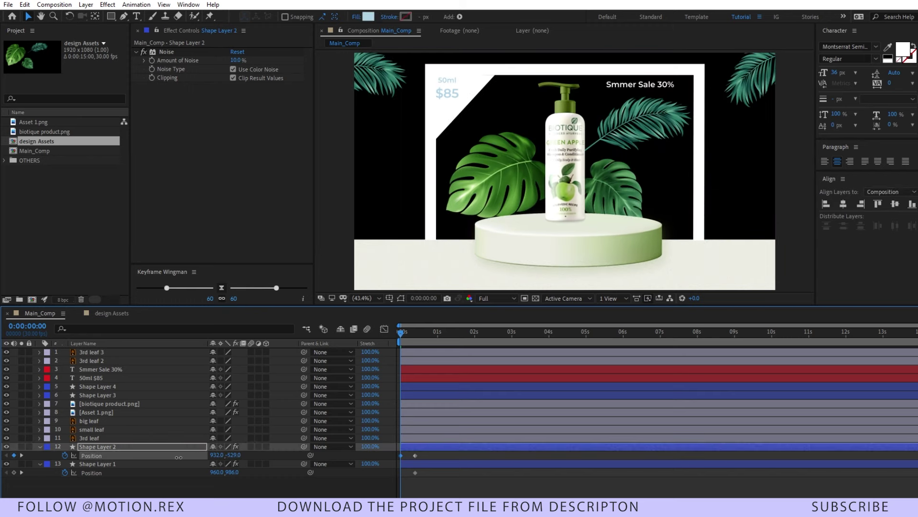
mouse_move(233, 472)
mouse_down()
mouse_move(388, 459)
mouse_move(366, 459)
mouse_up()
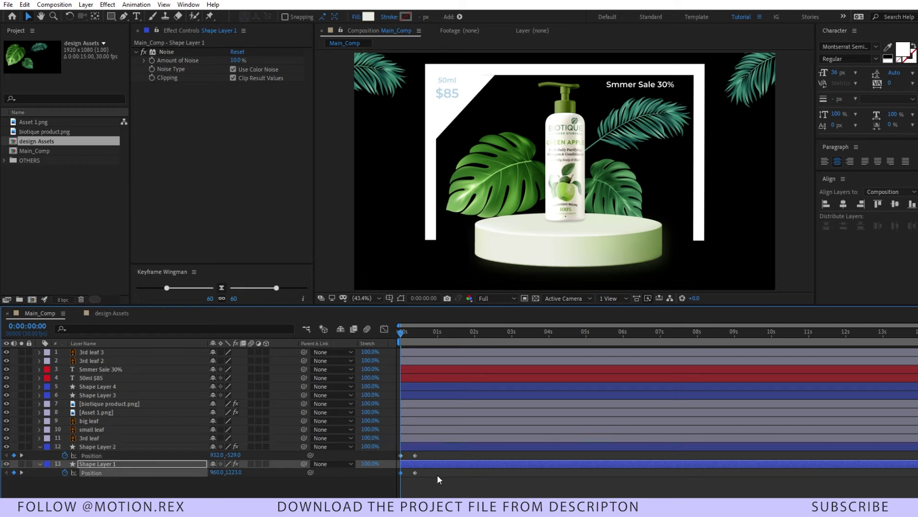
click(424, 463)
Step: Apply Easy Ease to both layers' Position keyframes and select them in the speed graph
drag(426, 453, 386, 483)
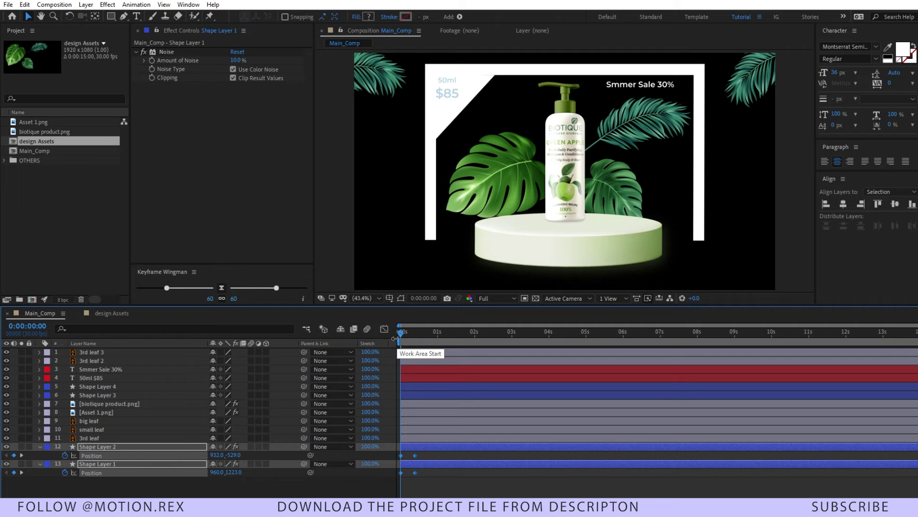
key(F9)
click(384, 328)
mouse_move(526, 430)
mouse_down()
mouse_move(397, 488)
mouse_move(458, 475)
mouse_up()
Step: Raise the slide-in keyframes' influence to about 94% and preview the motion at frame 8
key(equal)
key(equal)
key(equal)
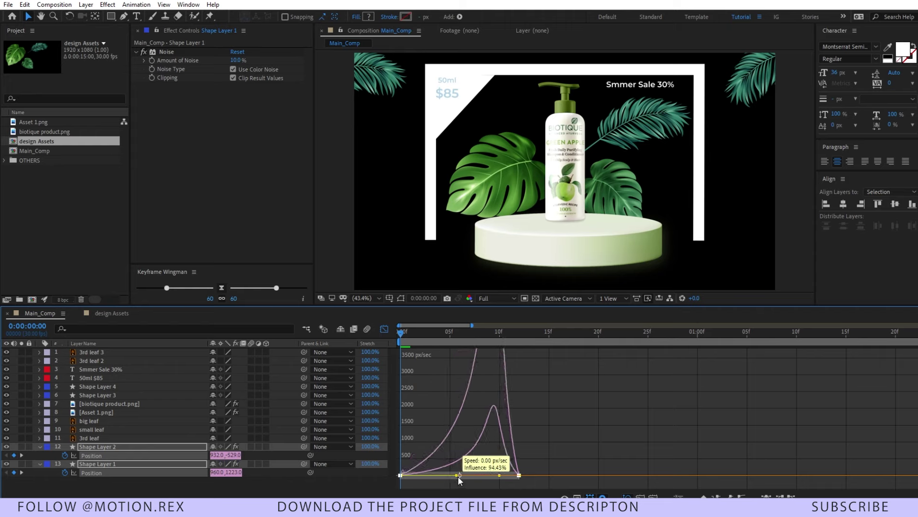
drag(458, 476, 510, 478)
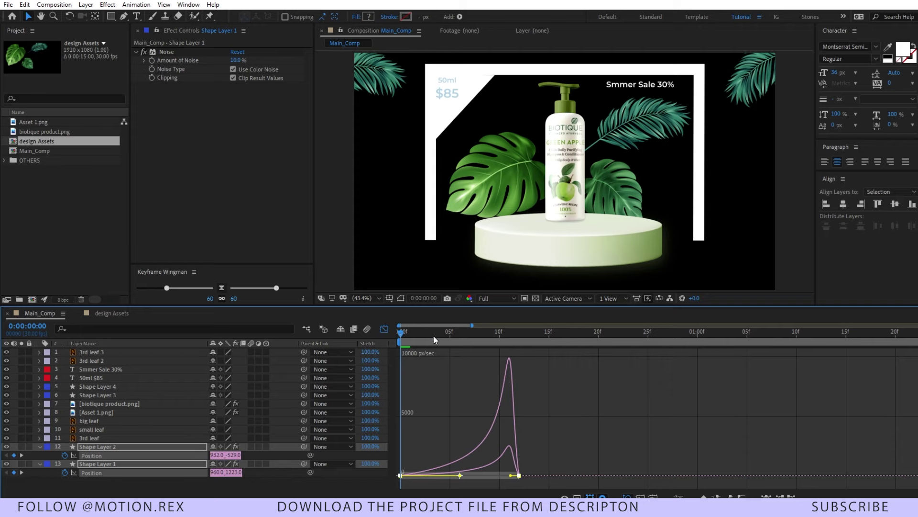
mouse_move(411, 332)
mouse_down()
mouse_move(479, 333)
mouse_move(418, 341)
mouse_up()
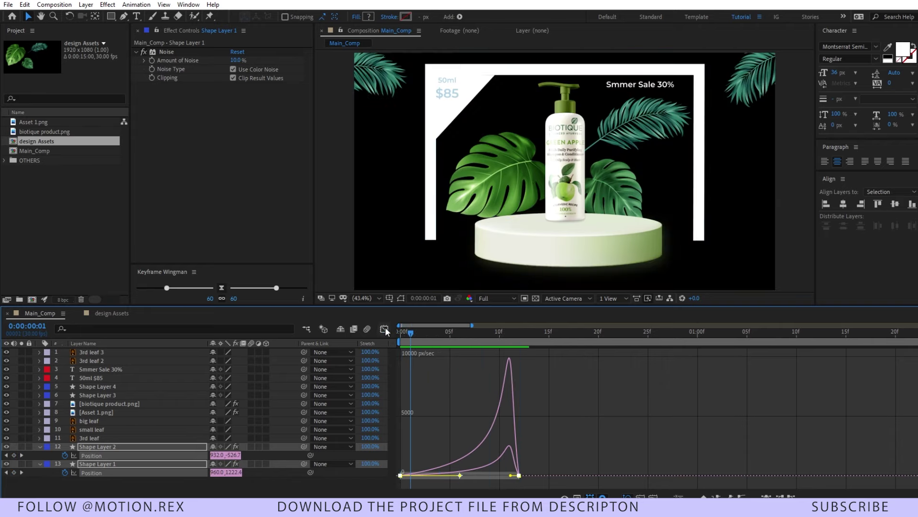
click(384, 328)
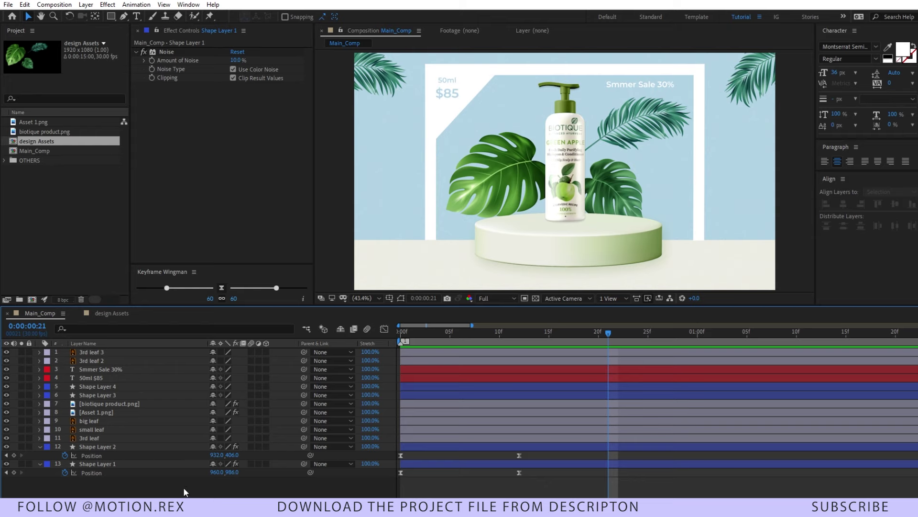
Step: Keyframe the podium (Asset 1.png) Scale, setting it to 0% at frame 12
click(101, 412)
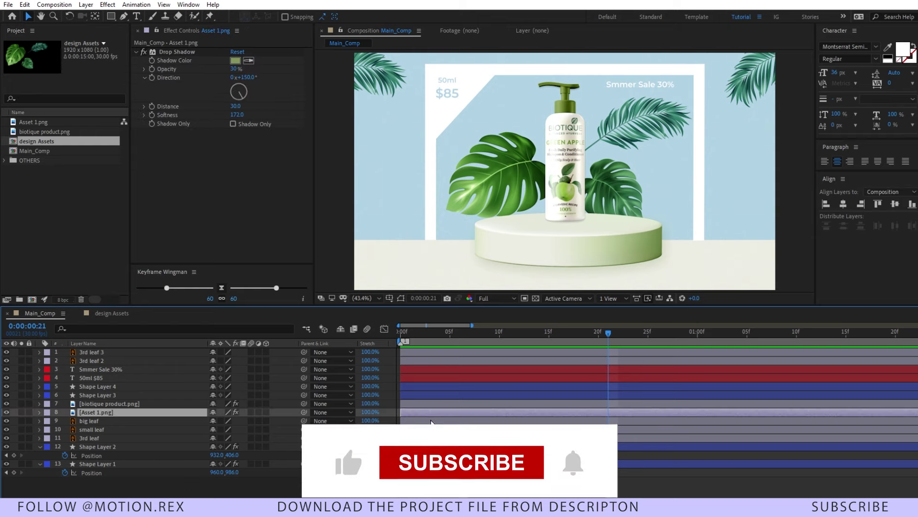
key(alt+shift+s)
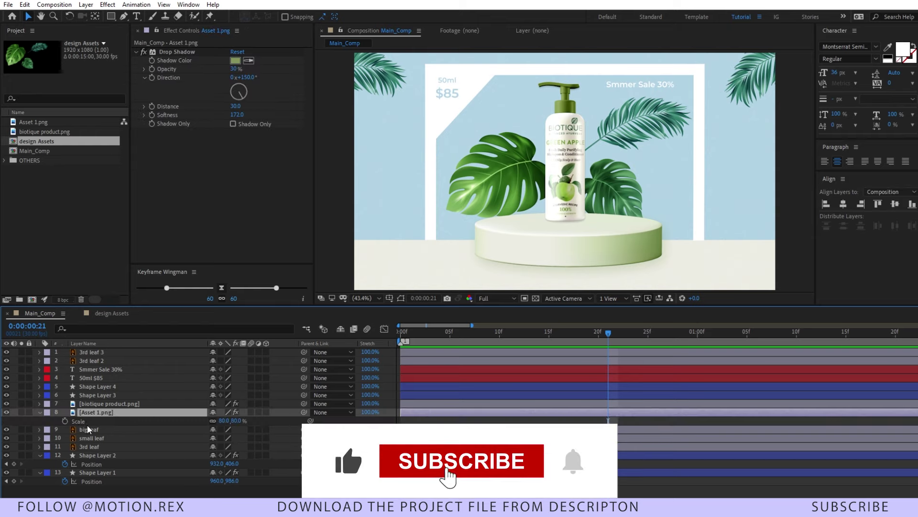
drag(608, 332, 520, 331)
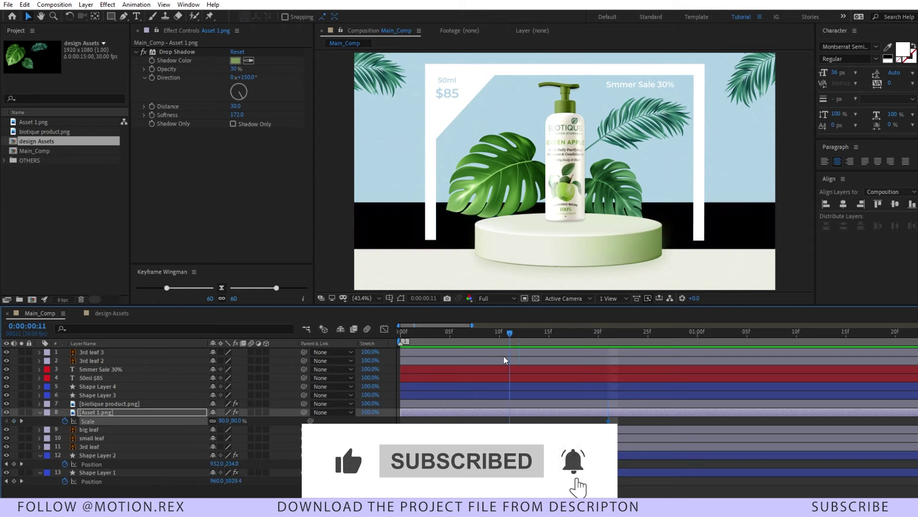
click(225, 421)
text(0)
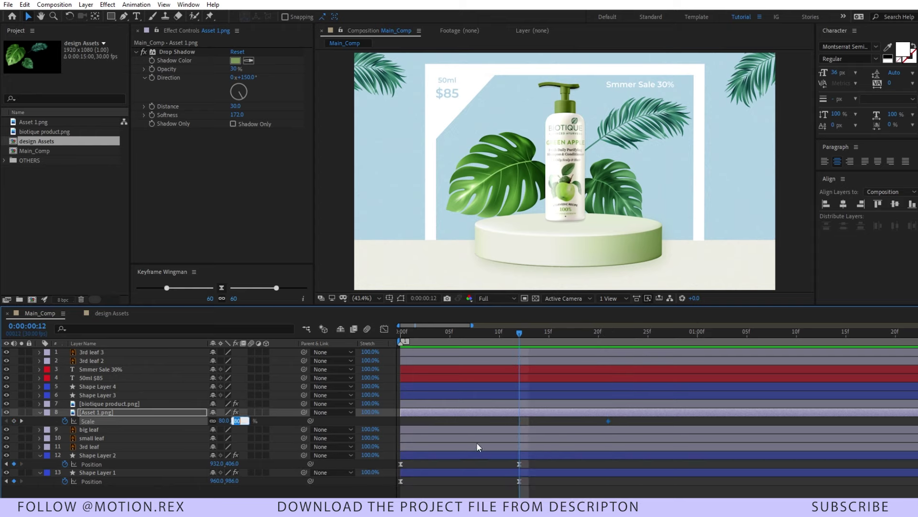
key(Return)
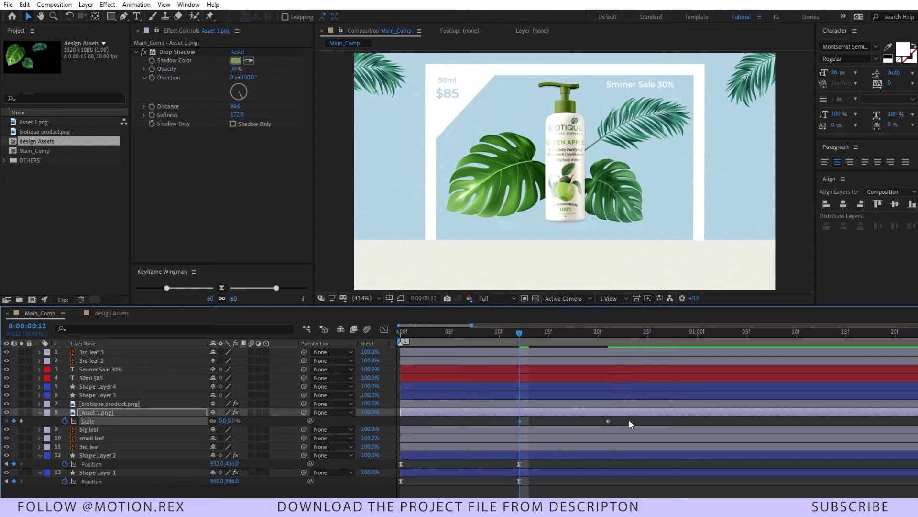
Step: Ease both podium Scale keyframes to 85% influence with Keyframe Wingman and check the finish at frame 21
drag(629, 420, 446, 429)
drag(166, 288, 149, 288)
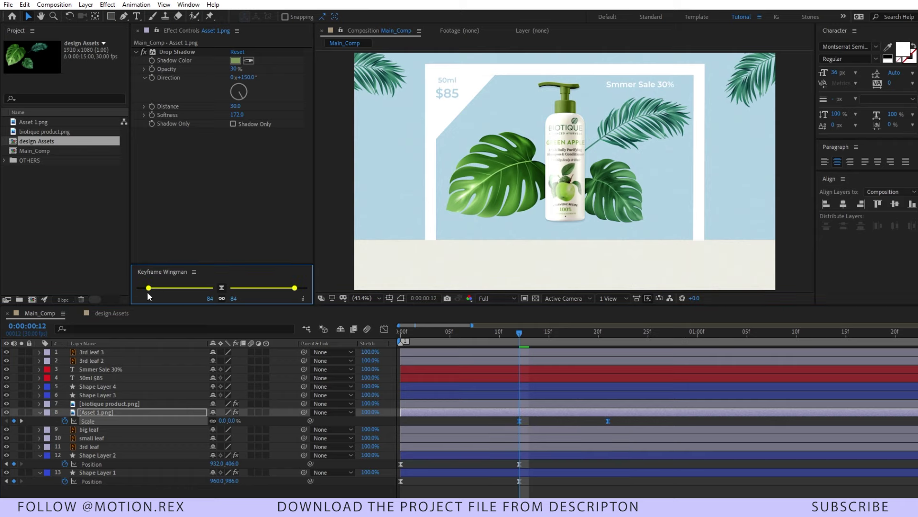
click(536, 386)
key(Home)
click(608, 331)
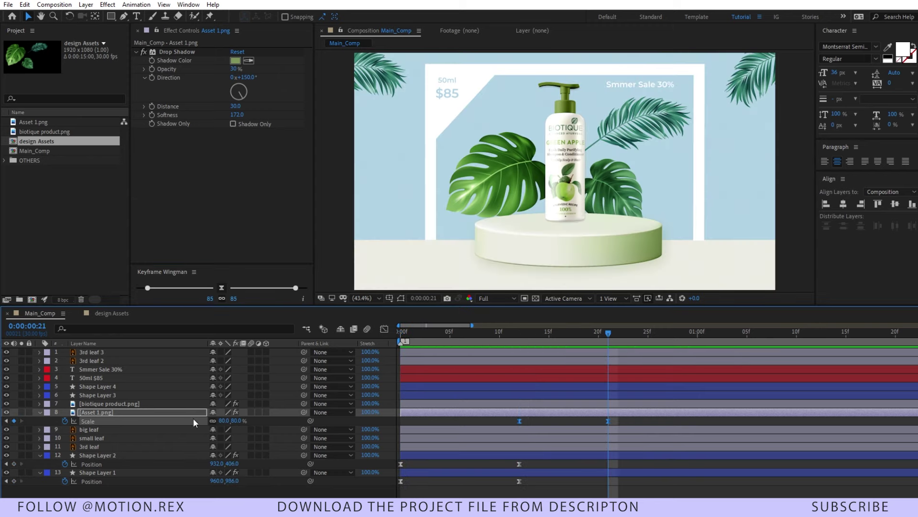
click(122, 404)
Step: Keyframe the shampoo bottle's Position at 21f with Y set to -300, above the frame
key(p)
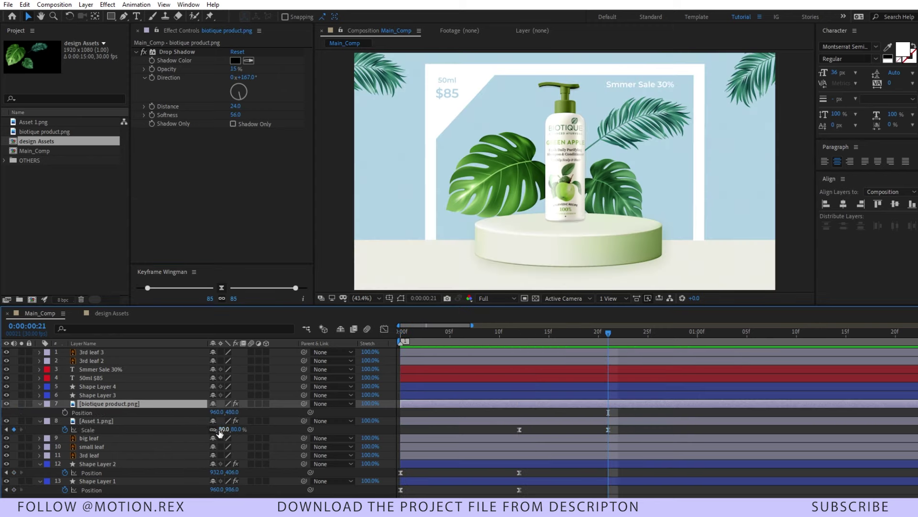
click(65, 413)
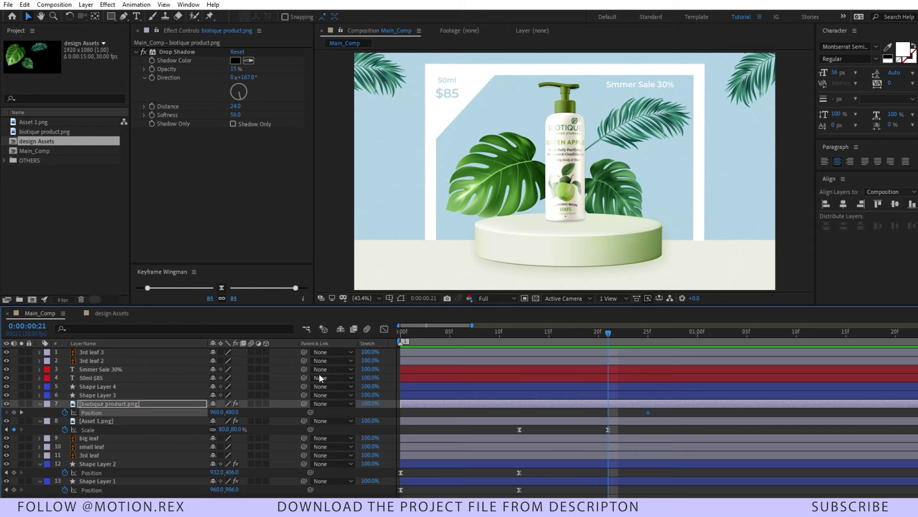
drag(232, 412, 125, 404)
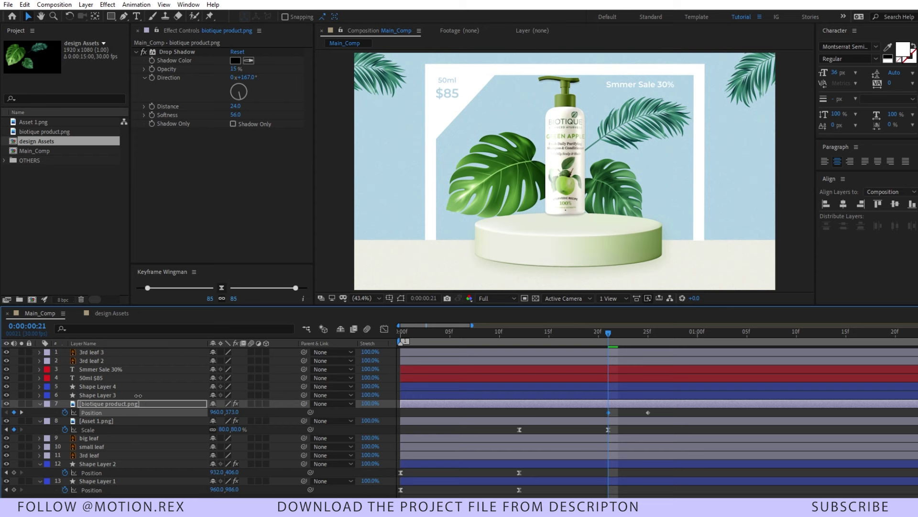
click(230, 411)
text(-300)
key(Return)
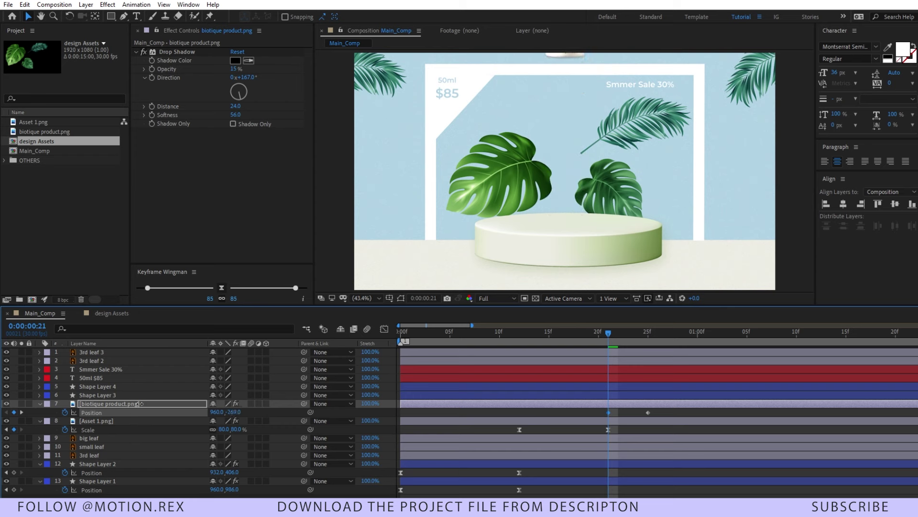
Step: Ease both bottle Position keyframes in Keyframe Wingman and preview the drop
click(91, 413)
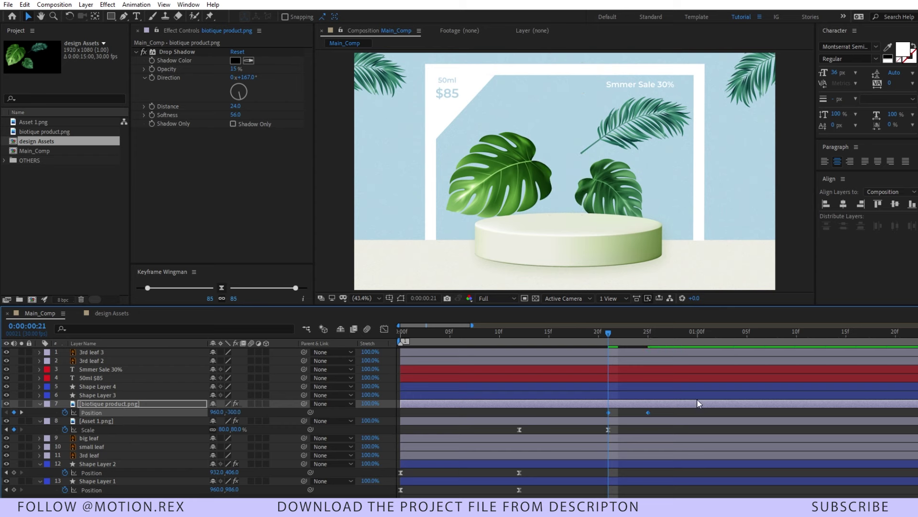
click(221, 287)
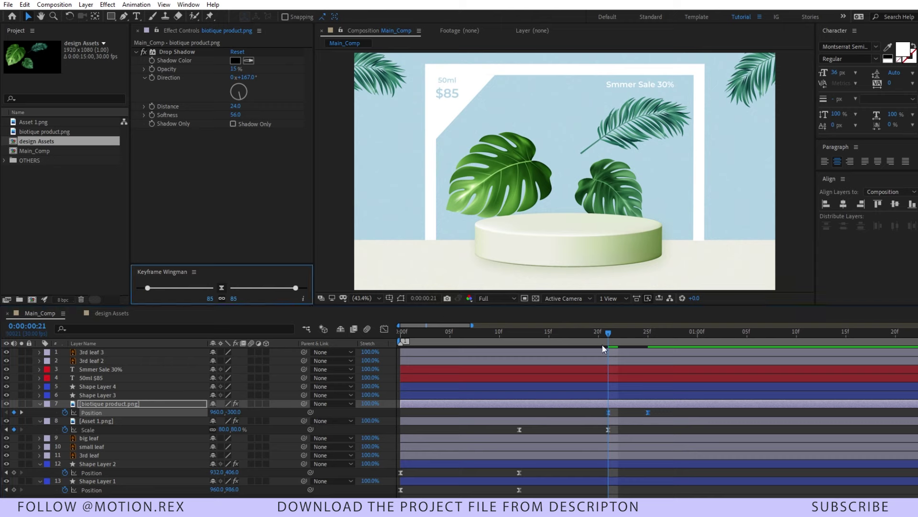
click(567, 346)
key(space)
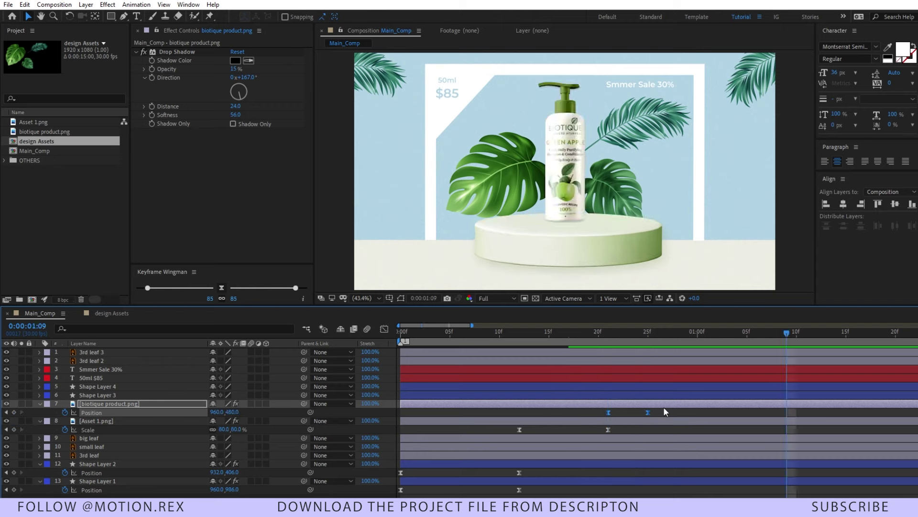
Step: Move the bottle's landing keyframe later to 1:00
click(663, 411)
drag(647, 411, 703, 417)
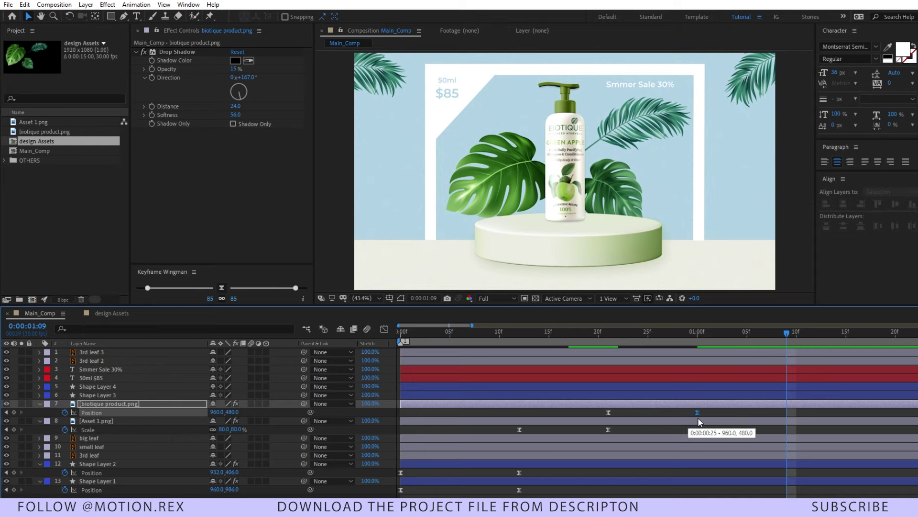
click(580, 330)
click(697, 332)
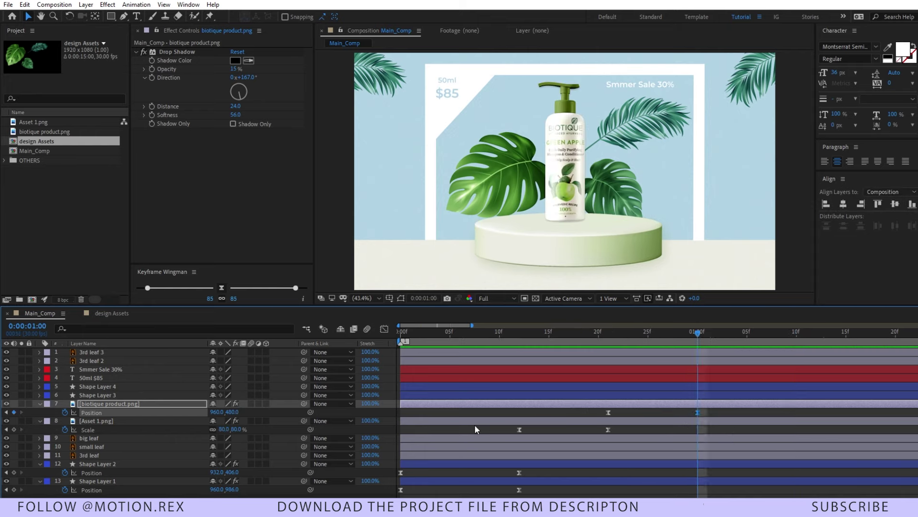
click(99, 437)
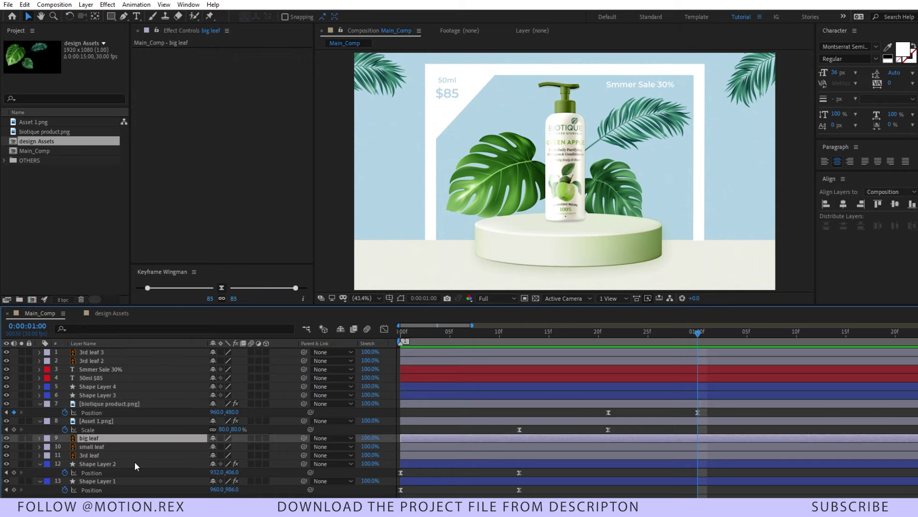
Step: Delay the small leaf and 3rd leaf layers so they start one after another after 1:00
click(698, 449)
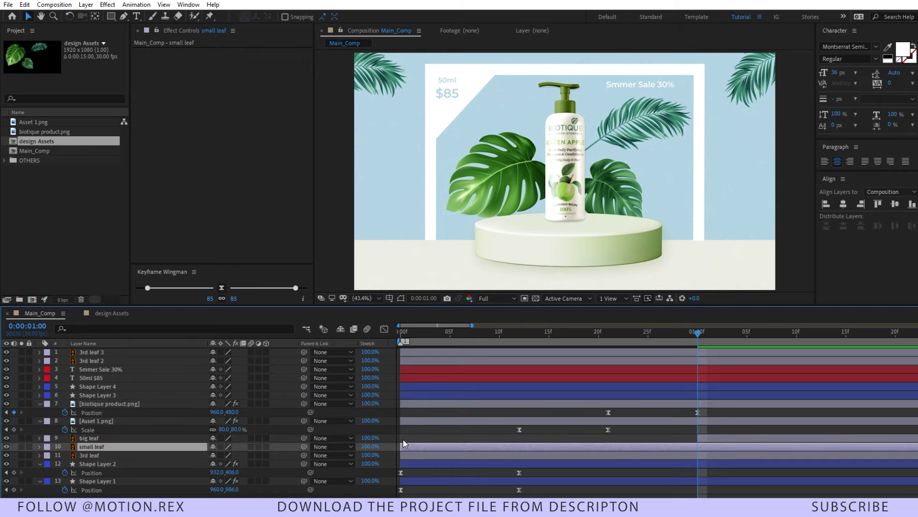
drag(407, 449, 711, 447)
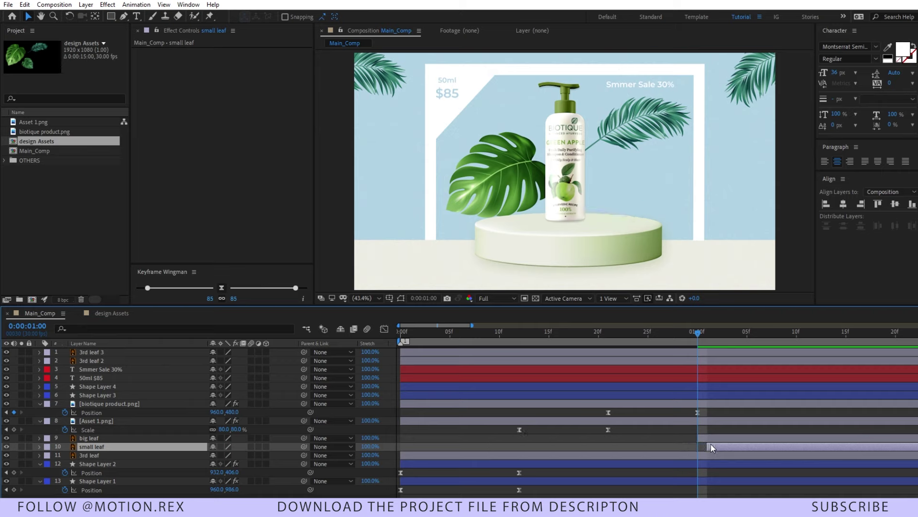
drag(421, 454, 737, 455)
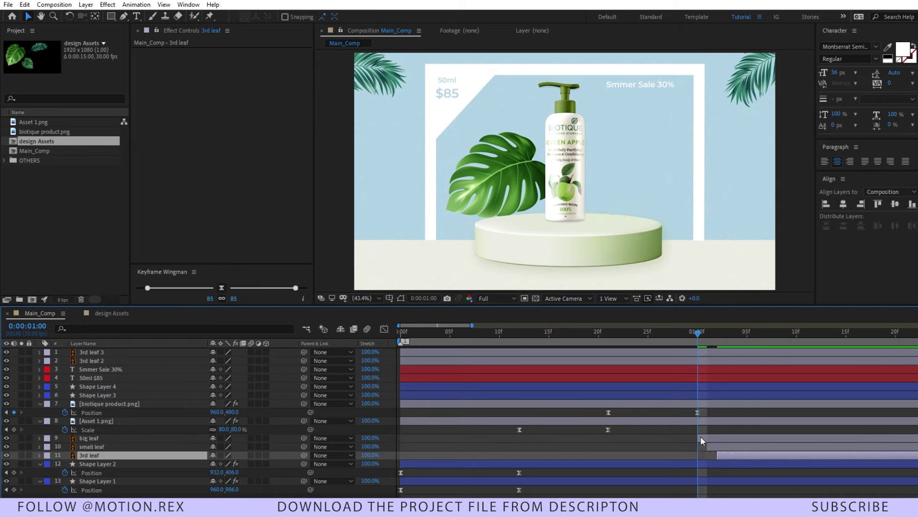
drag(735, 424, 555, 436)
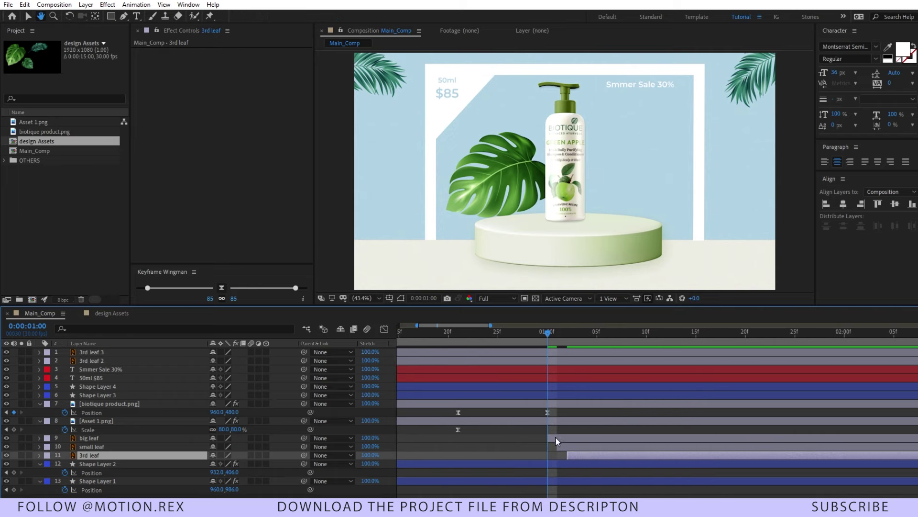
Step: Select the big leaf, small leaf and 3rd leaf layers together
click(76, 438)
ctrl+click(98, 447)
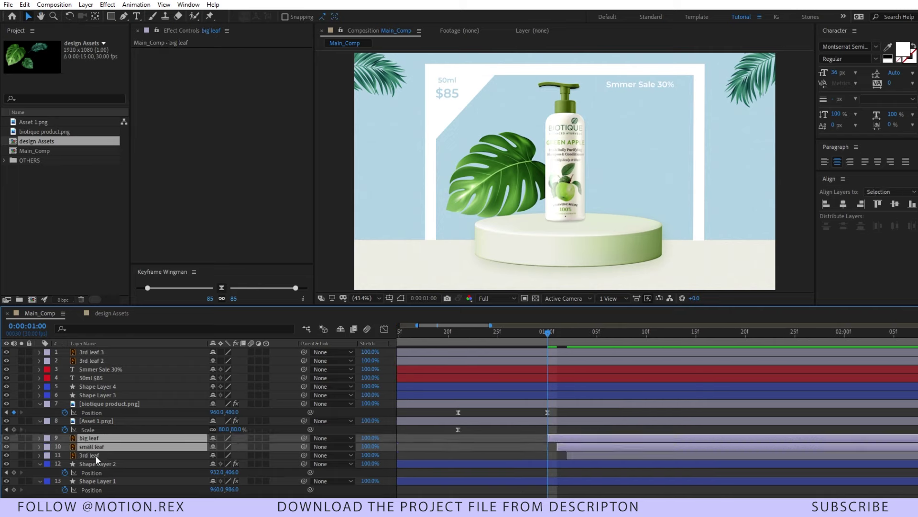
ctrl+click(96, 455)
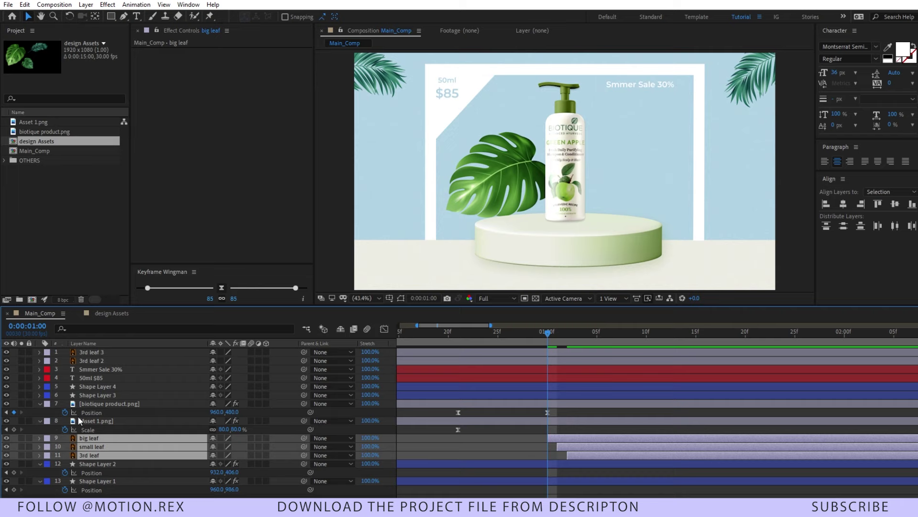
Step: Solo the three leaves and move the big and small leaves' anchor points to their stems
click(22, 438)
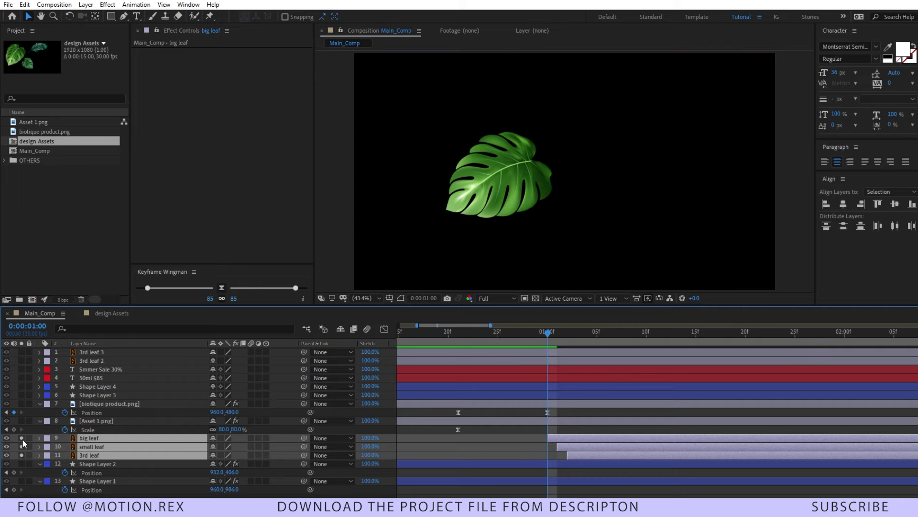
drag(577, 331, 588, 338)
key(ctrl+shift+a)
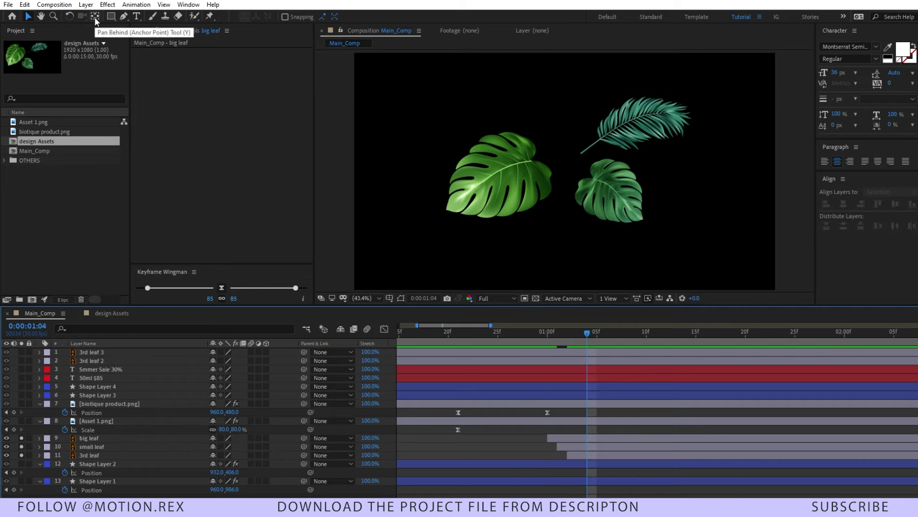
click(95, 15)
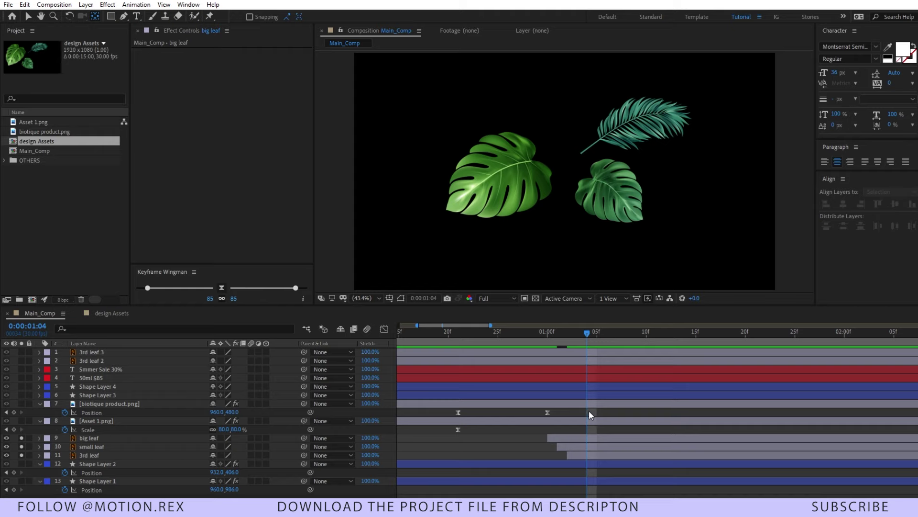
click(585, 438)
drag(503, 183, 535, 158)
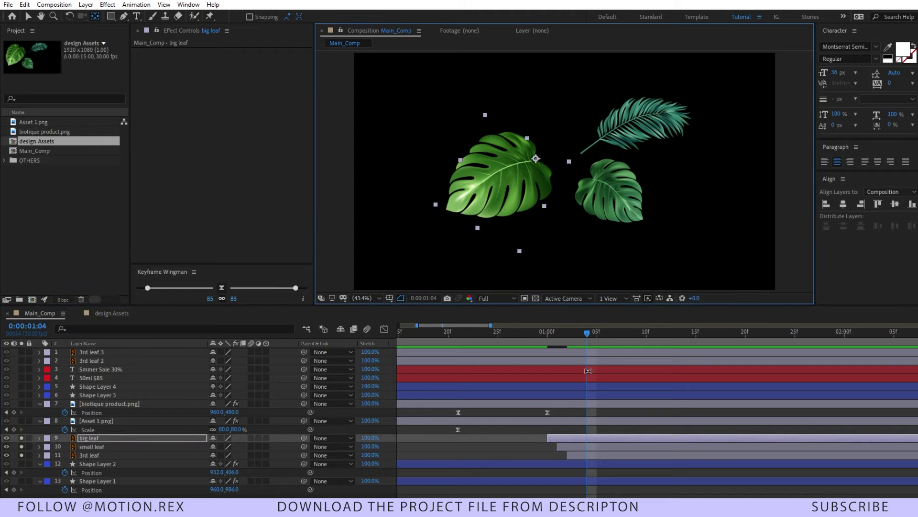
click(579, 447)
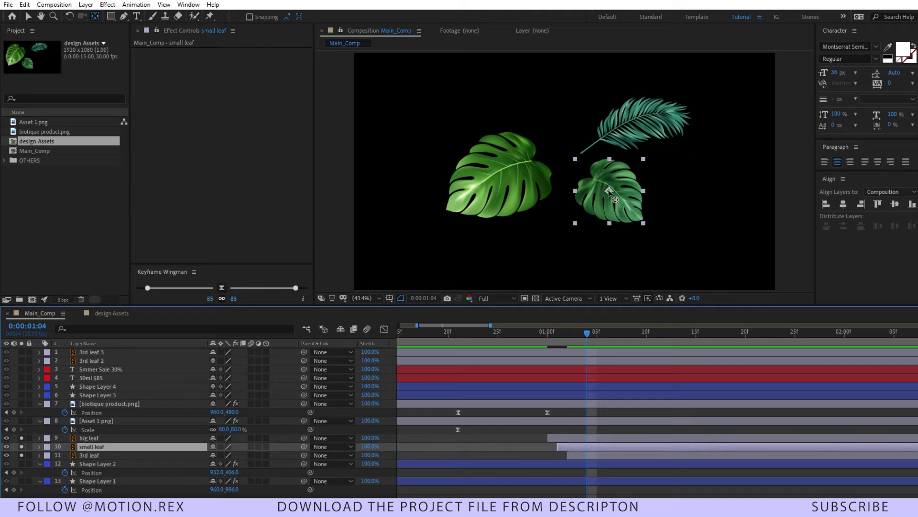
click(585, 173)
drag(584, 174, 585, 175)
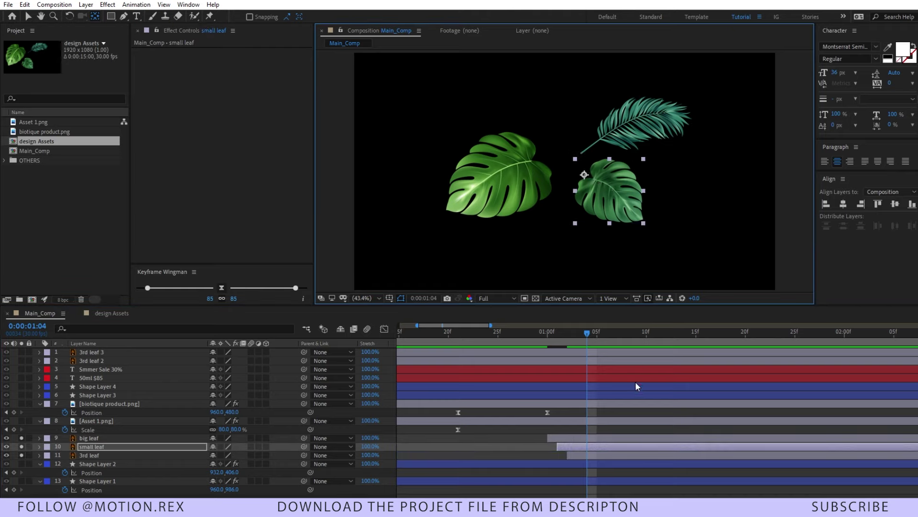
click(575, 458)
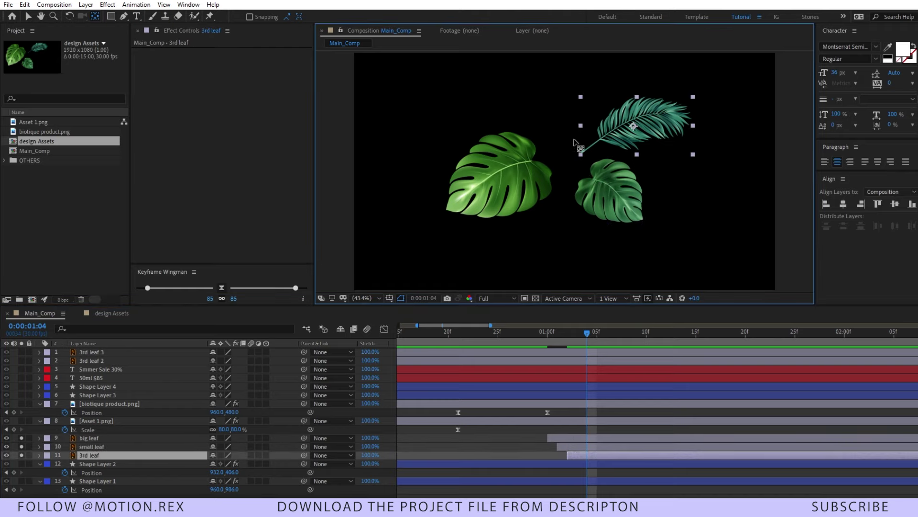
Step: Set all three leaves' Scale to 0% at 1:01 to create grow-in keyframes
click(110, 441)
ctrl+click(110, 445)
ctrl+click(96, 454)
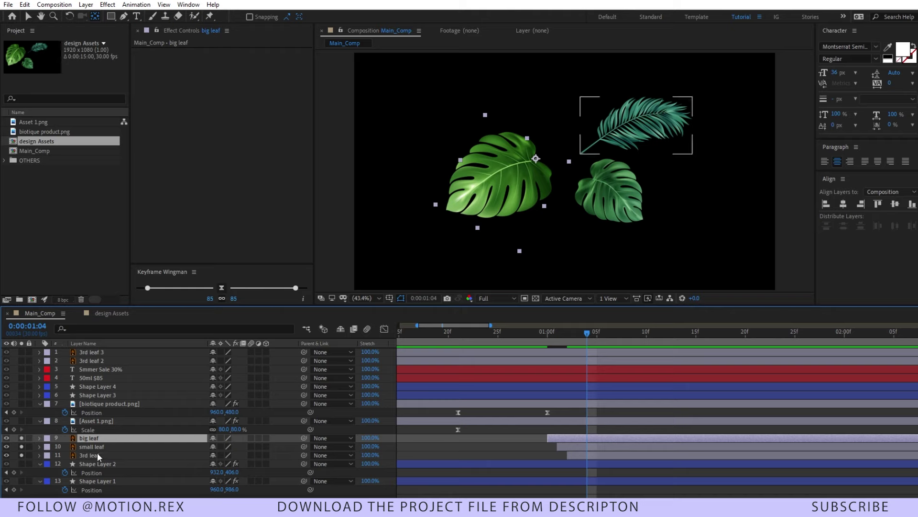
key(s)
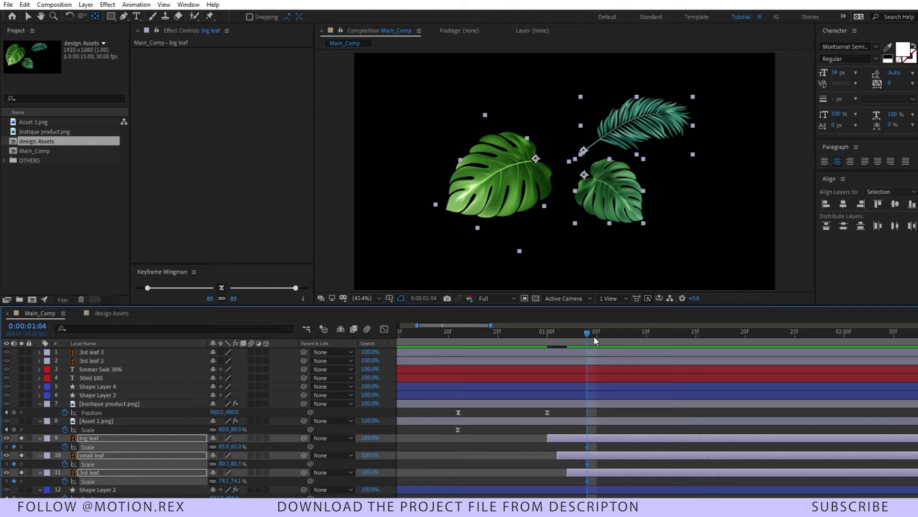
drag(588, 333, 558, 343)
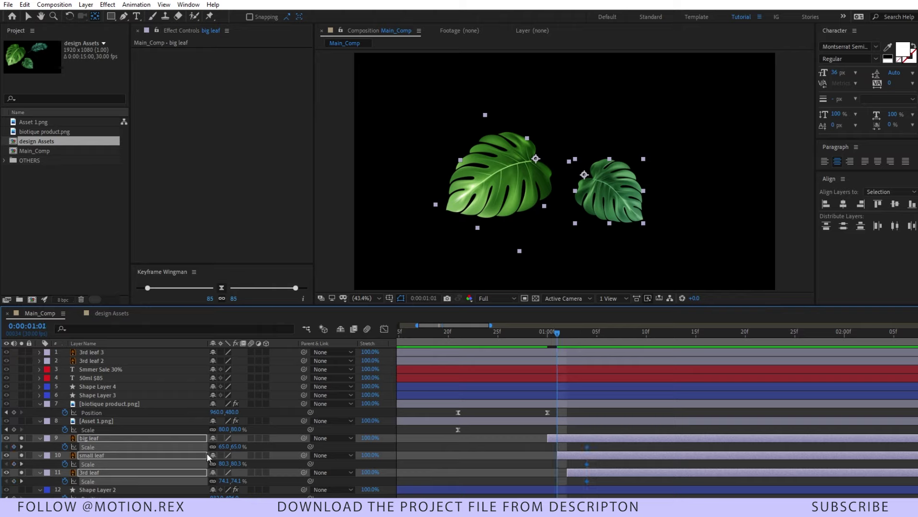
click(237, 446)
text(0)
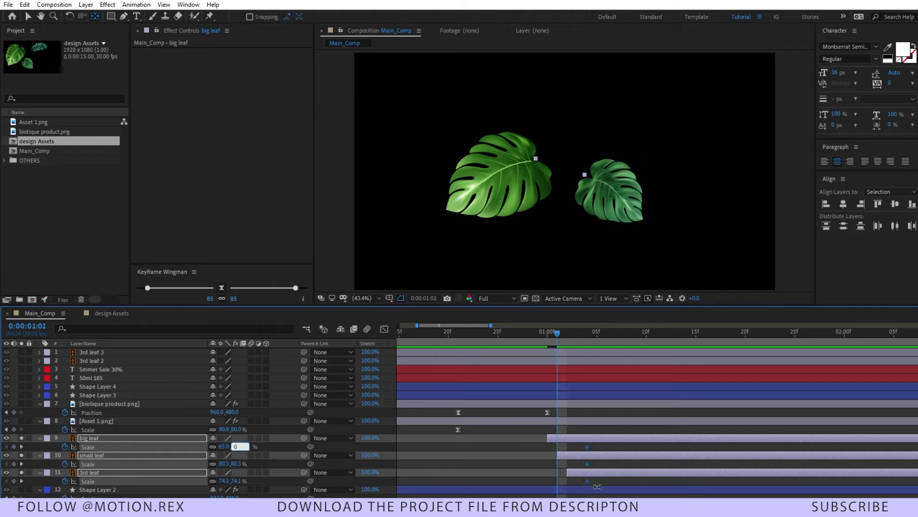
key(Return)
Step: Shift the big leaf's zero-scale keyframe one frame earlier and the 3rd leaf's one frame later
click(543, 465)
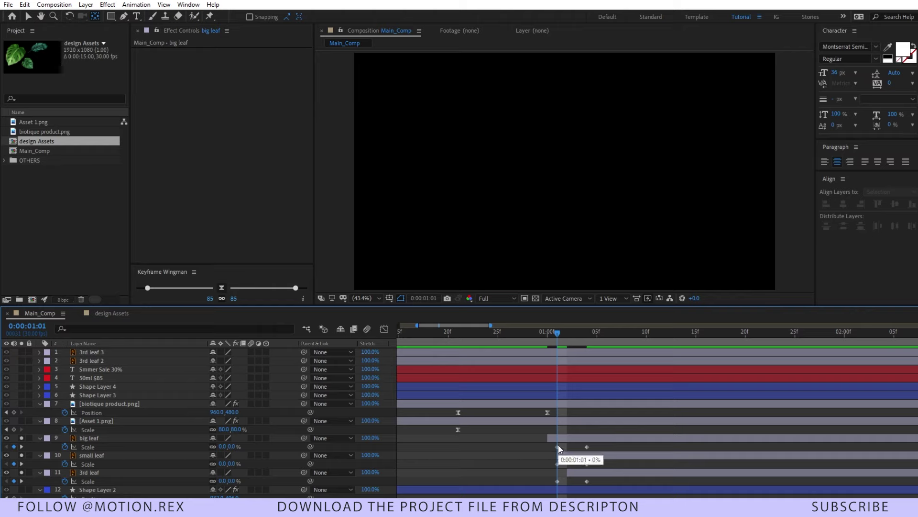
drag(558, 447, 548, 447)
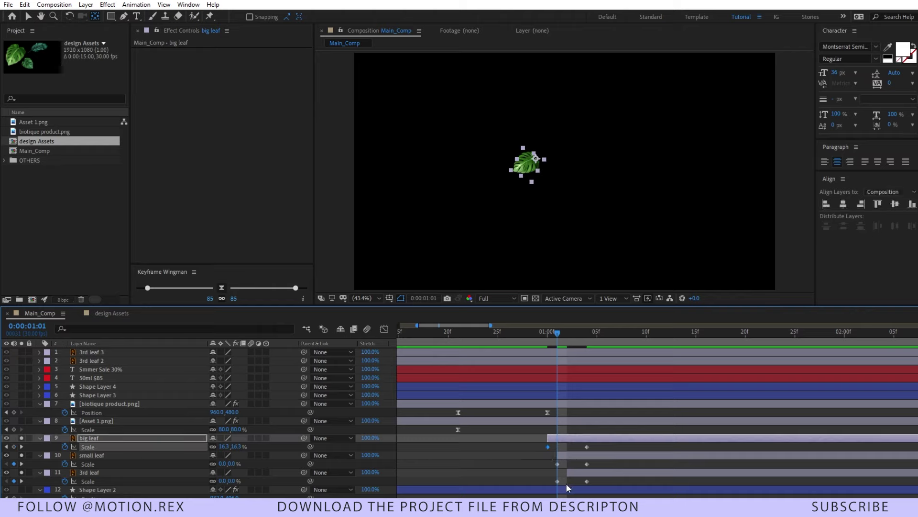
mouse_move(557, 481)
mouse_down()
mouse_move(596, 464)
mouse_move(607, 481)
mouse_up()
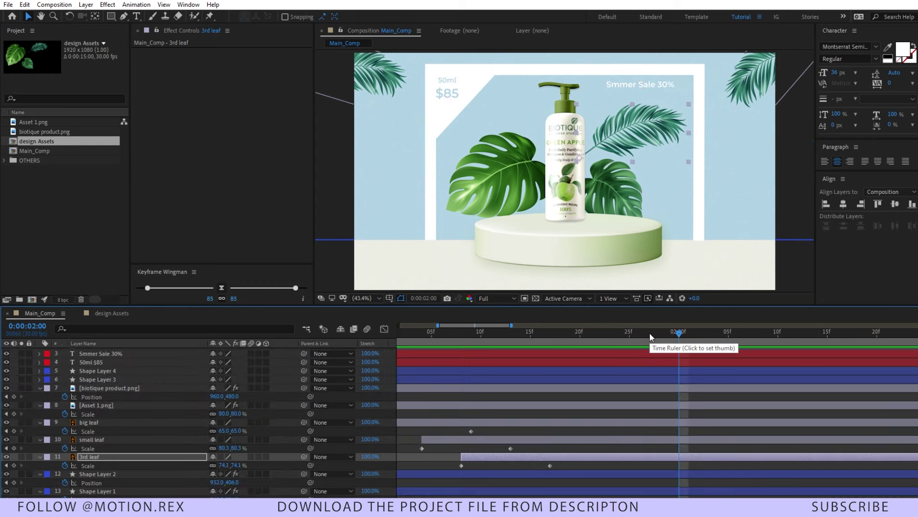
Step: Add Trim Paths to the white frame (Shape Layer 3) and keyframe End at 100%
scroll(110, 401, up, 1)
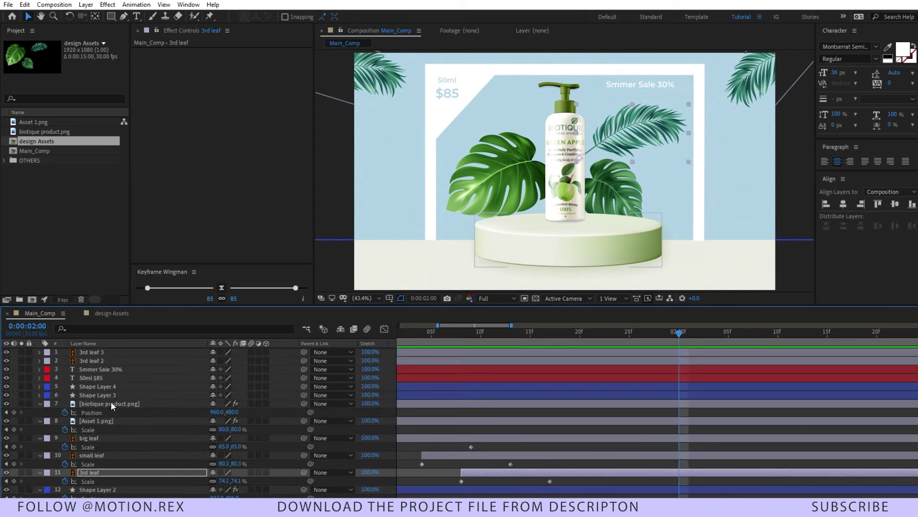
click(101, 394)
click(40, 394)
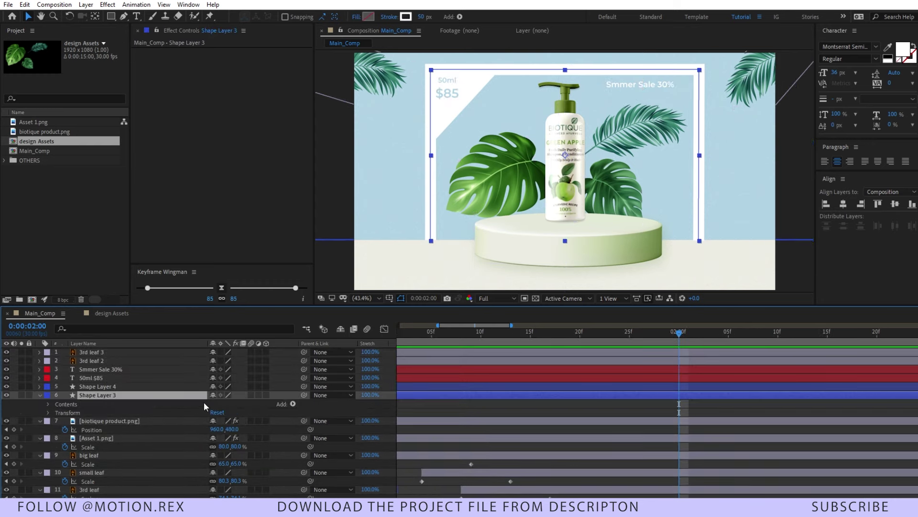
click(293, 403)
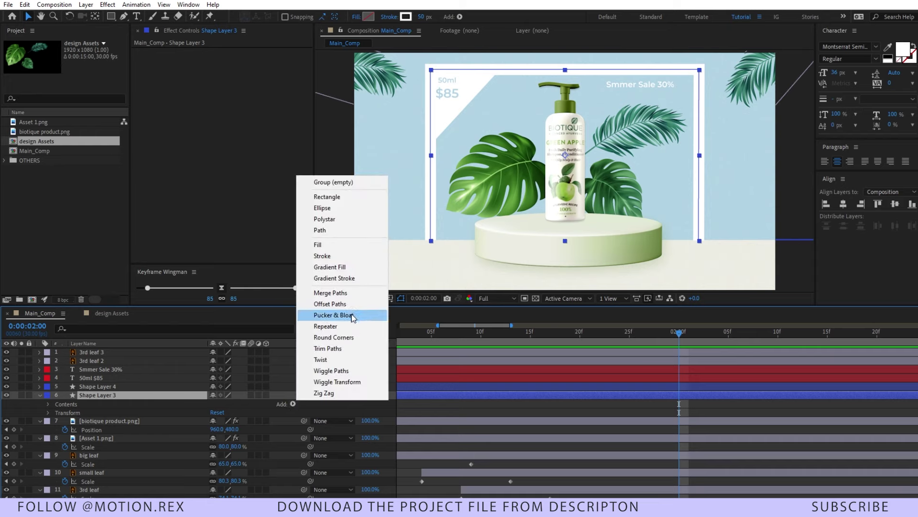
click(349, 349)
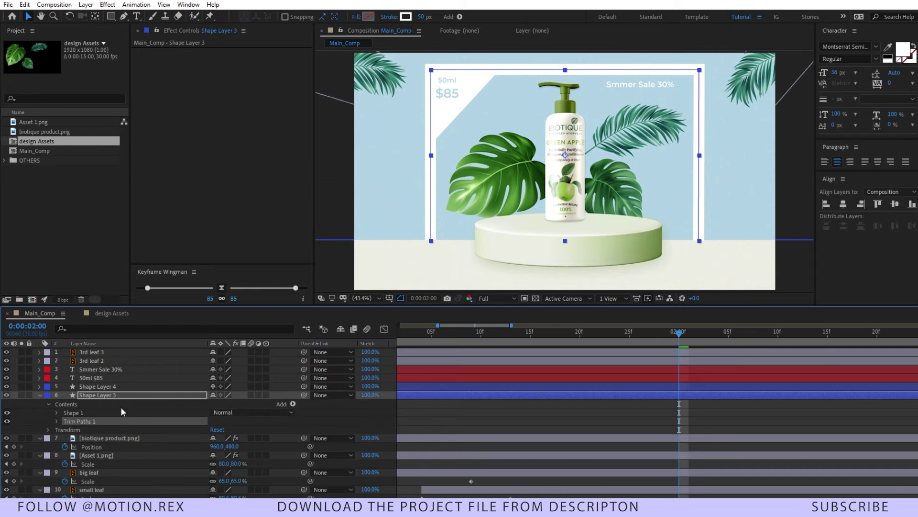
click(57, 421)
scroll(125, 435, down, 2)
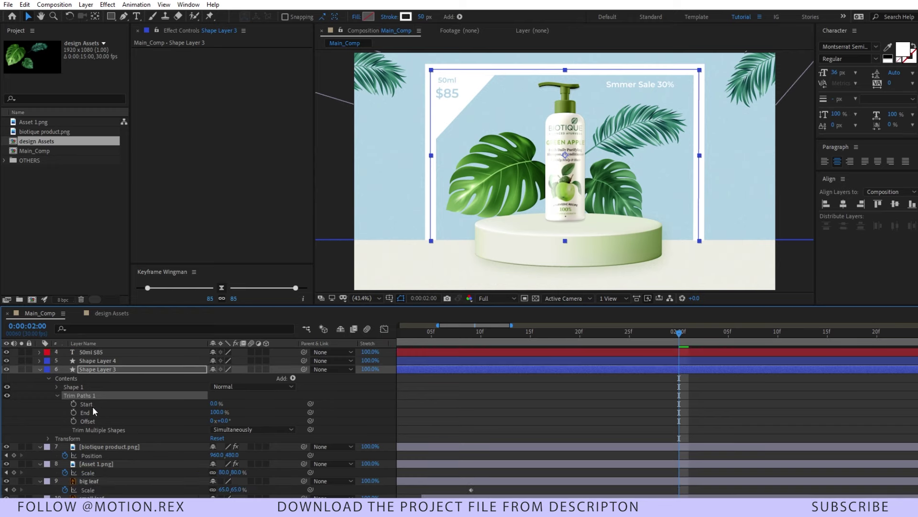
click(74, 412)
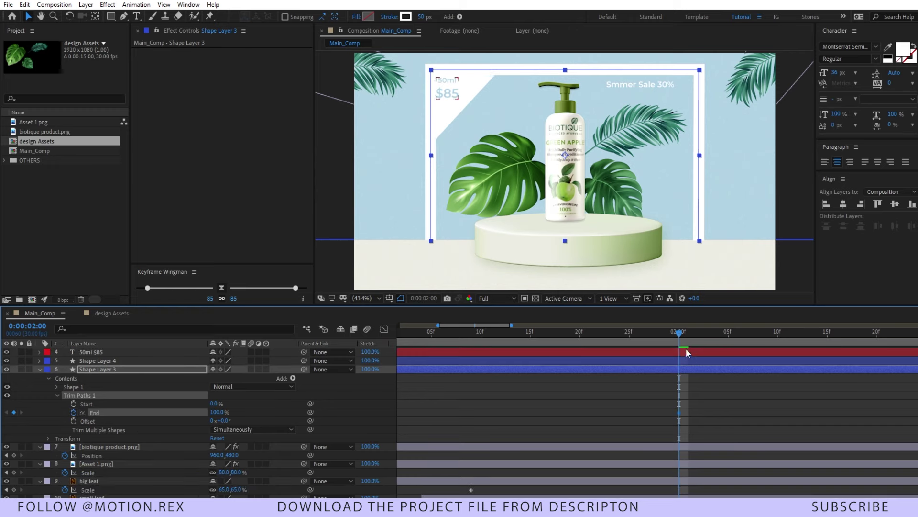
Step: Set Trim Paths End to 0% at 1:23 and Easy Ease both End keyframes
drag(690, 334, 610, 334)
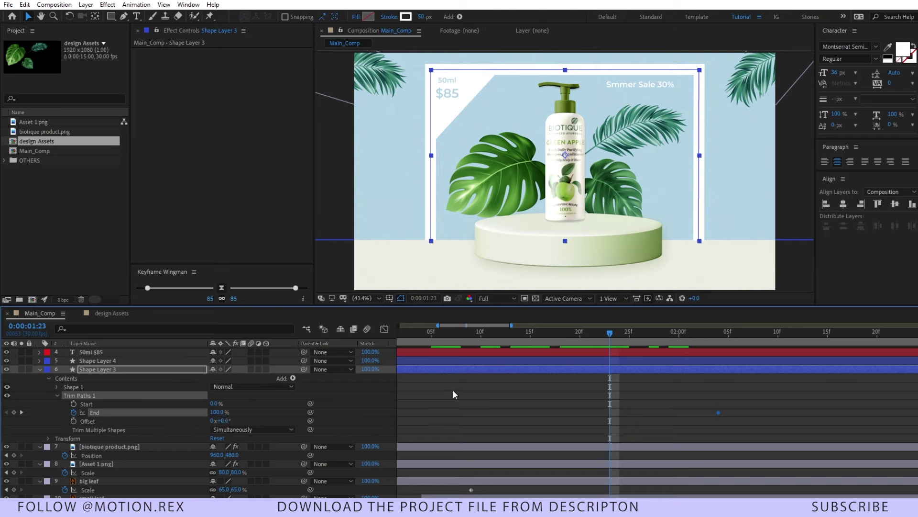
text(0)
key(Return)
click(816, 414)
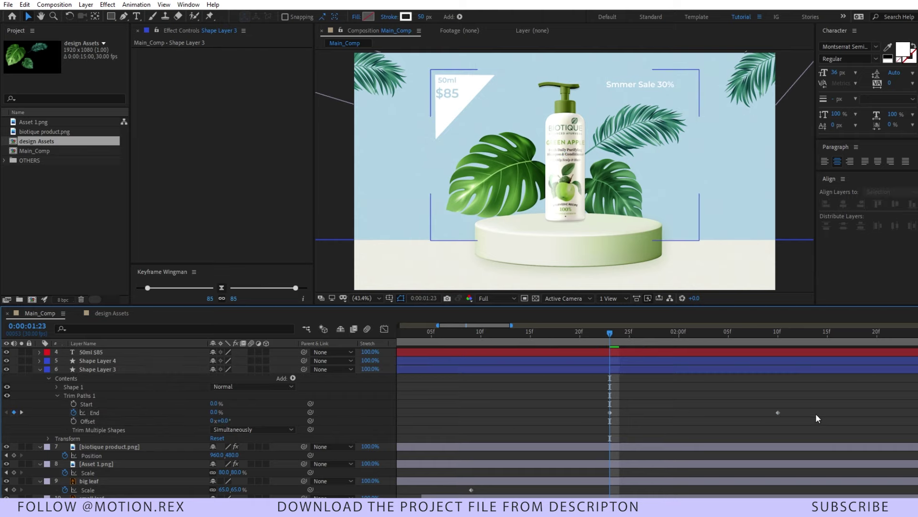
drag(830, 408, 512, 424)
click(222, 288)
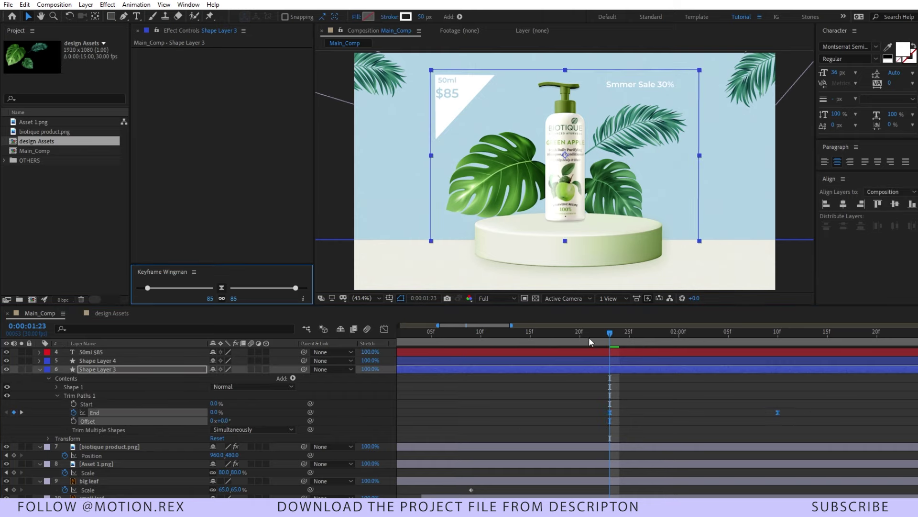
Step: Trim the triangle price-tag layer to start at 2:06 and show its Scale
drag(589, 338, 739, 335)
click(647, 361)
key(alt+bracketleft)
key(s)
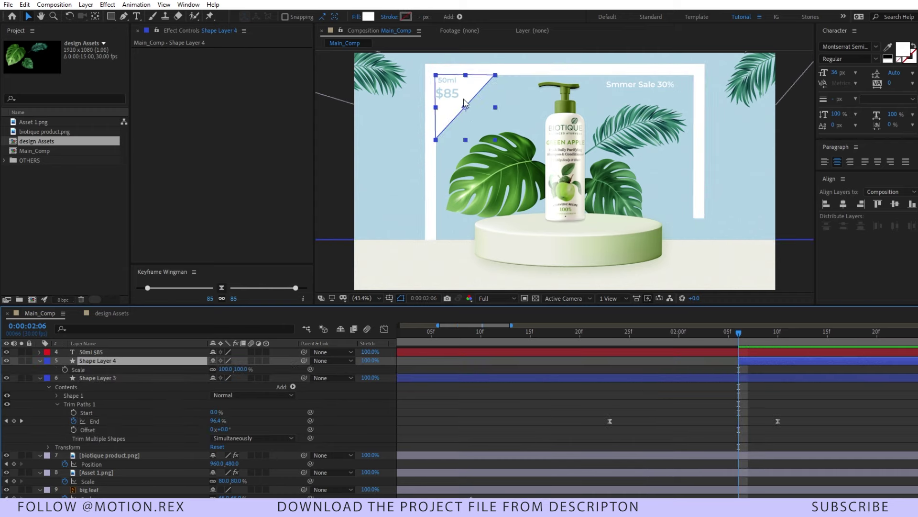
Step: Move the triangle's anchor to its top-left corner, keyframe Scale, and shift the full-size key later
click(95, 17)
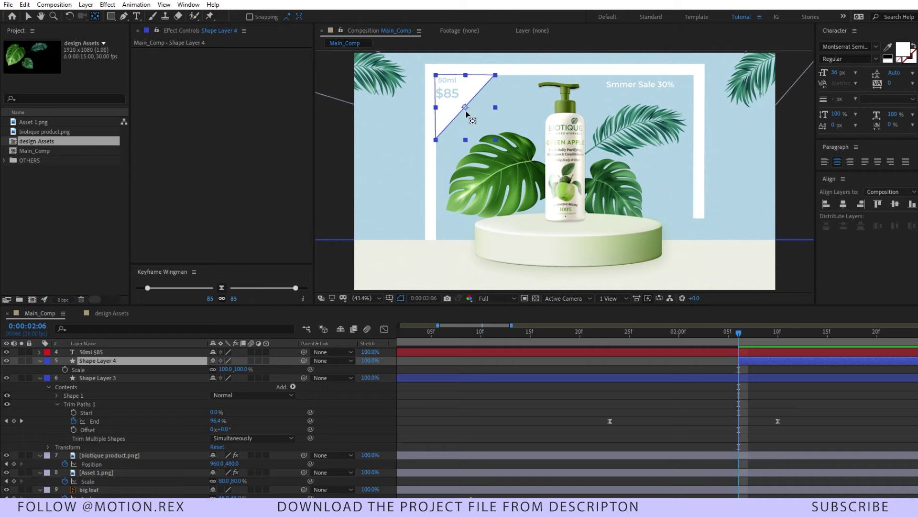
drag(465, 107, 434, 86)
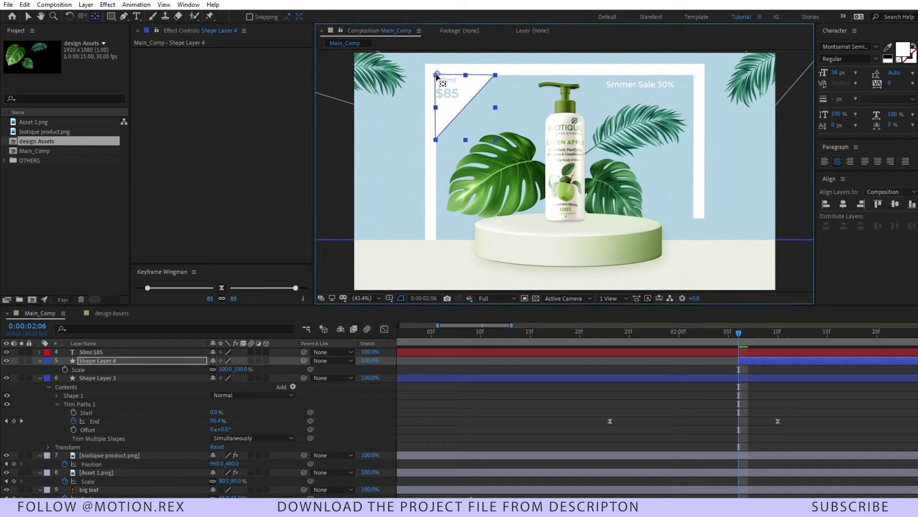
click(65, 369)
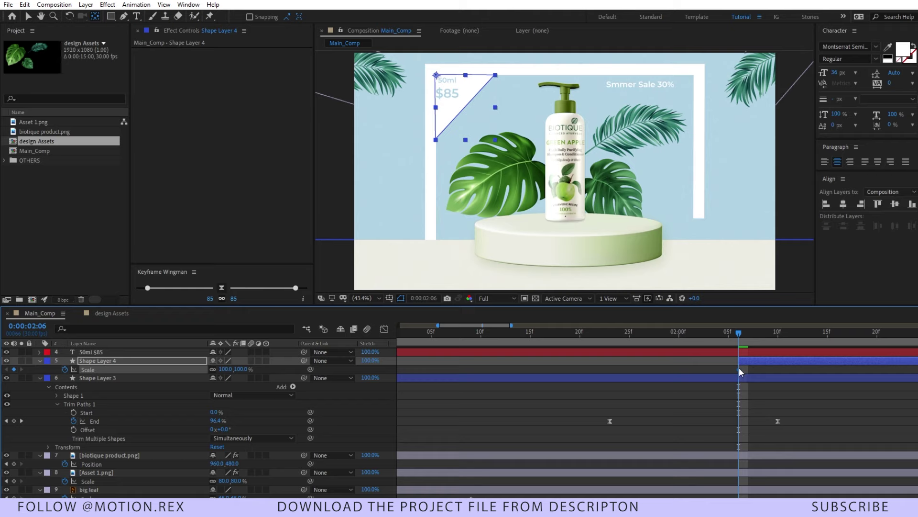
drag(739, 368, 849, 374)
Step: Edit the triangle's scale, then move both corner palm leaves' anchor points to their corners
click(241, 370)
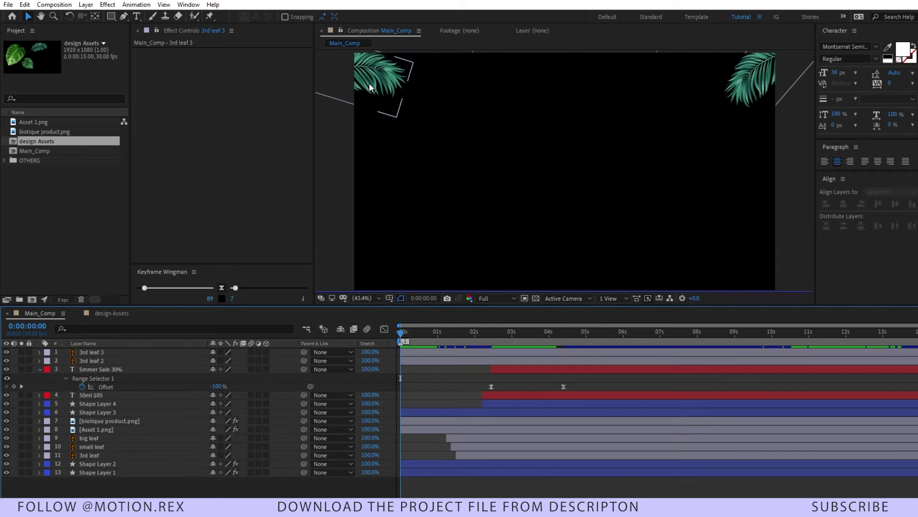
key(F2)
click(95, 16)
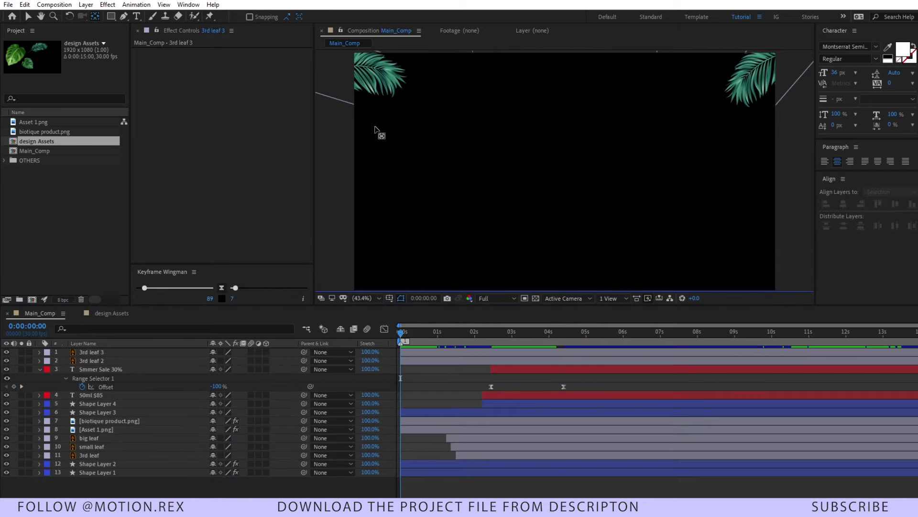
click(380, 96)
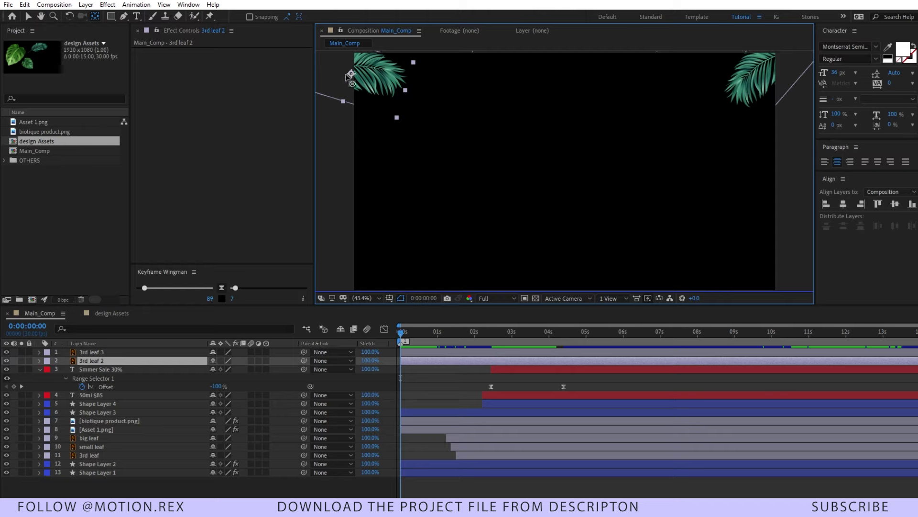
key(Return)
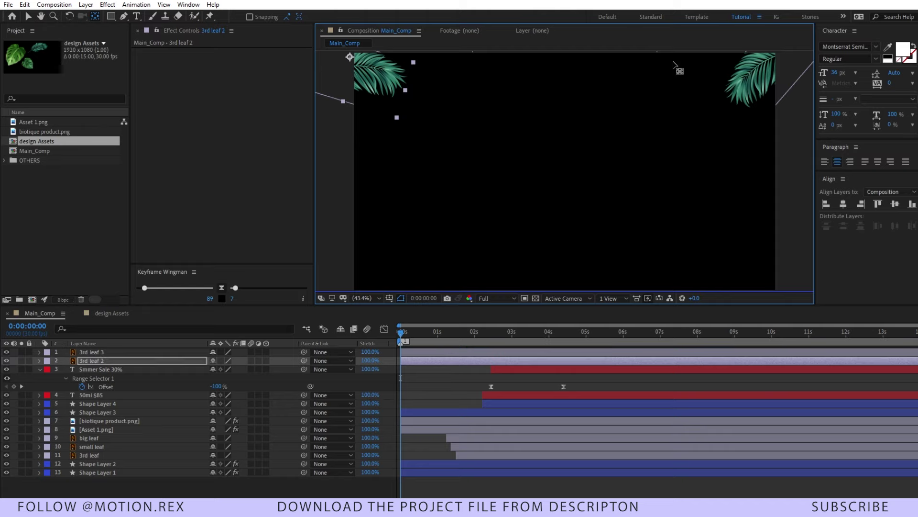
click(741, 86)
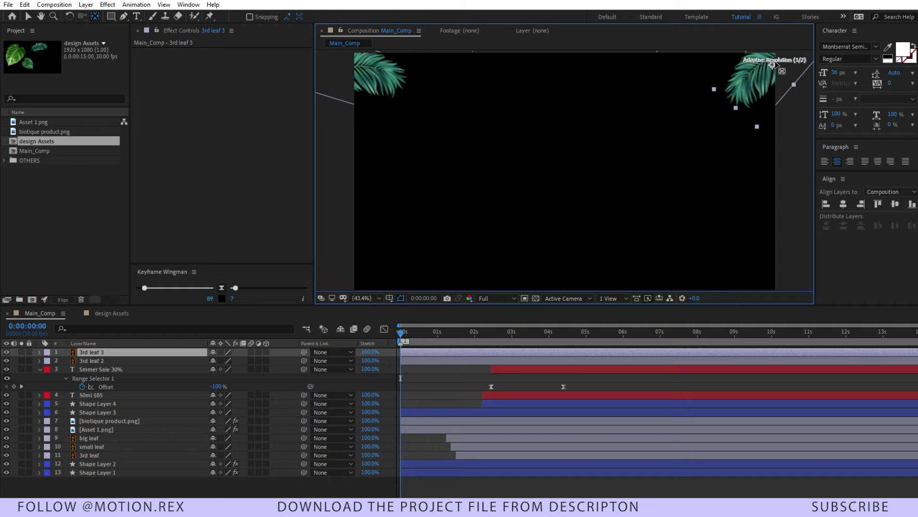
key(Return)
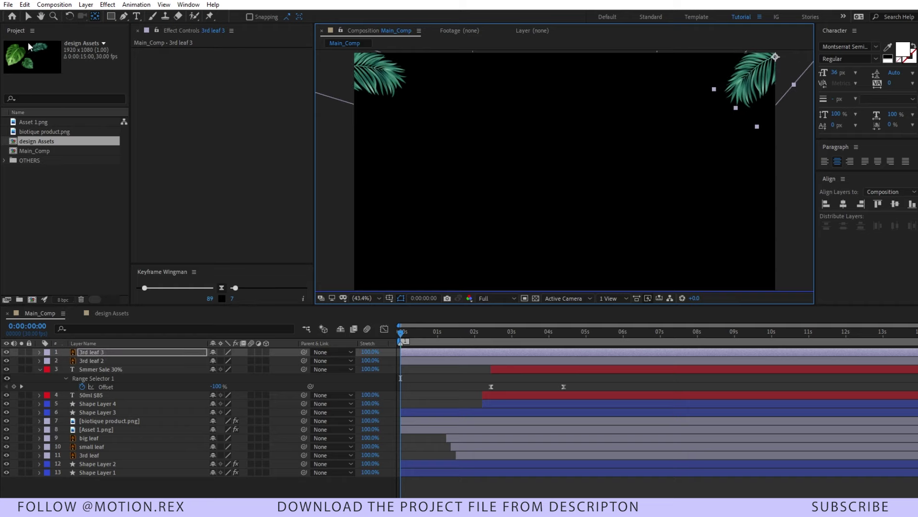
Step: Keyframe both corner leaves' Scale from 0% at 0s to 74.1% near 0.8s, eased, and preview
shift+click(249, 360)
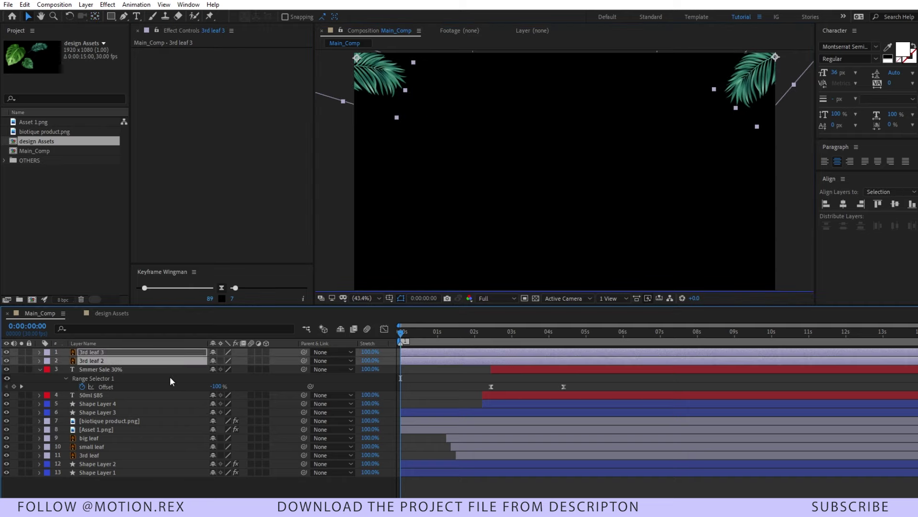
key(s)
click(65, 361)
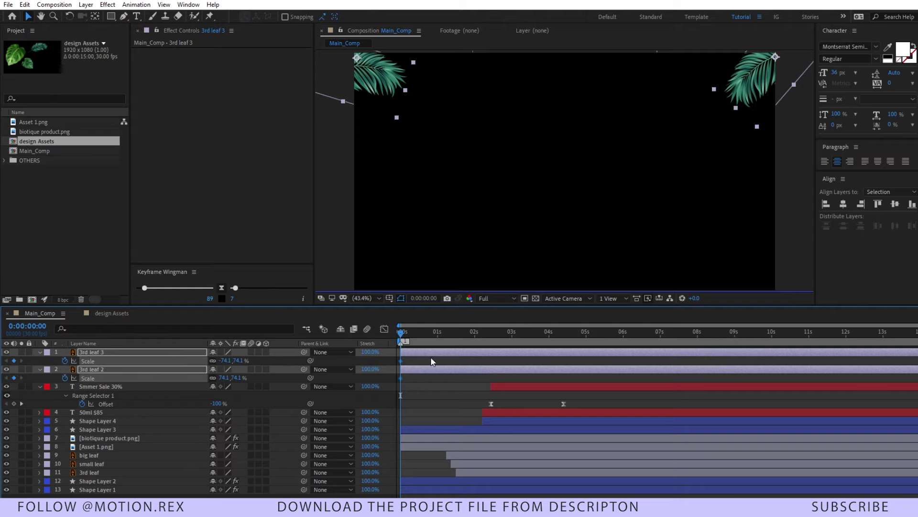
drag(402, 361, 431, 362)
click(237, 360)
text(0)
key(Return)
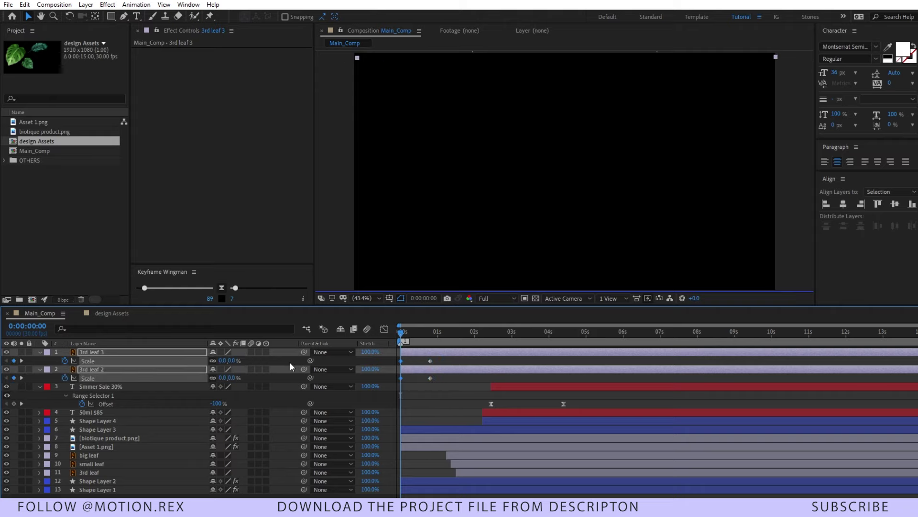
key(F9)
key(space)
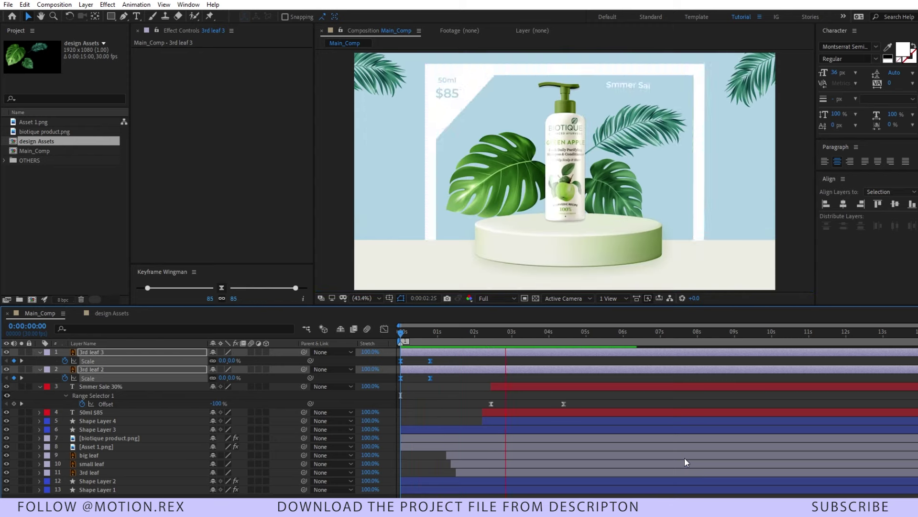
key(space)
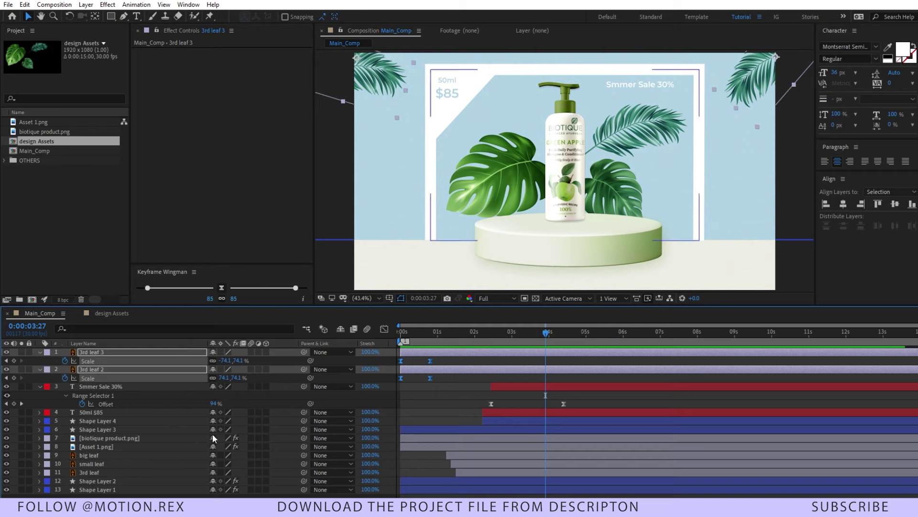
Step: Add a puppet pin to the big leaf and pose its tip at 3:16, 4:21 and 5:29
click(209, 17)
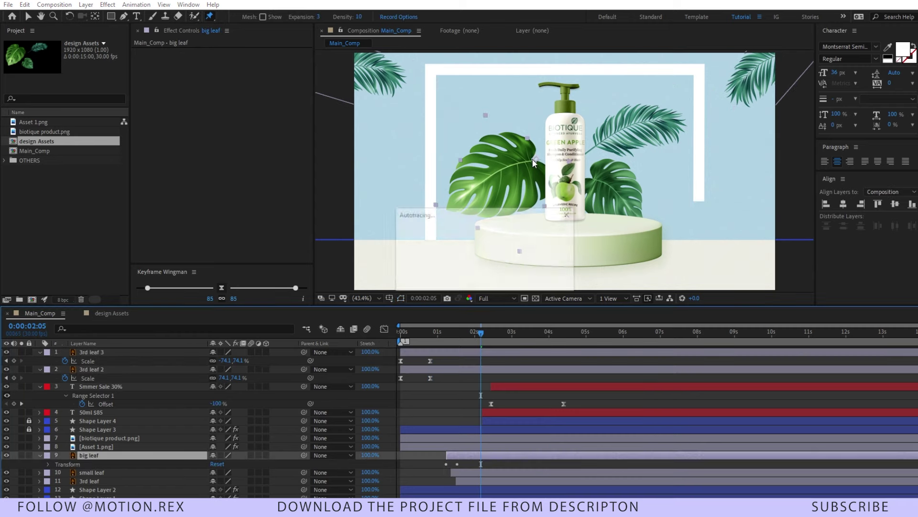
click(533, 160)
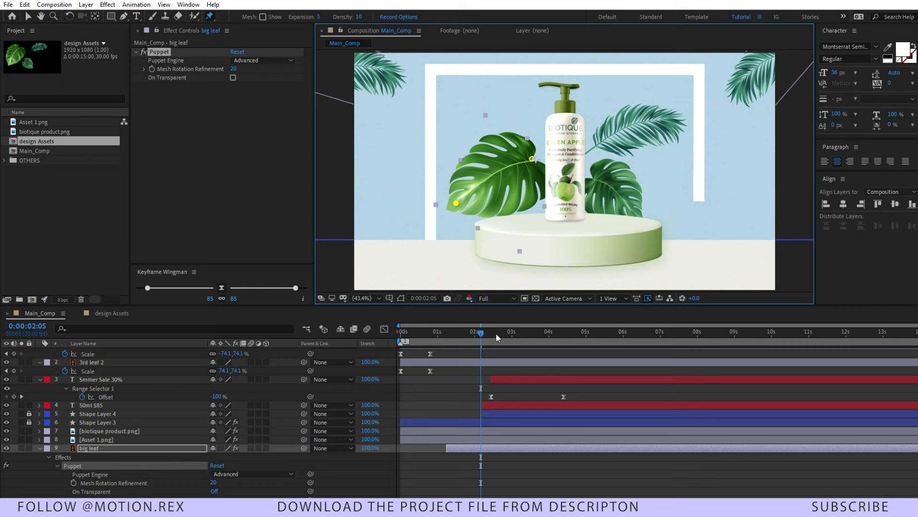
drag(495, 334, 532, 334)
drag(456, 205, 460, 208)
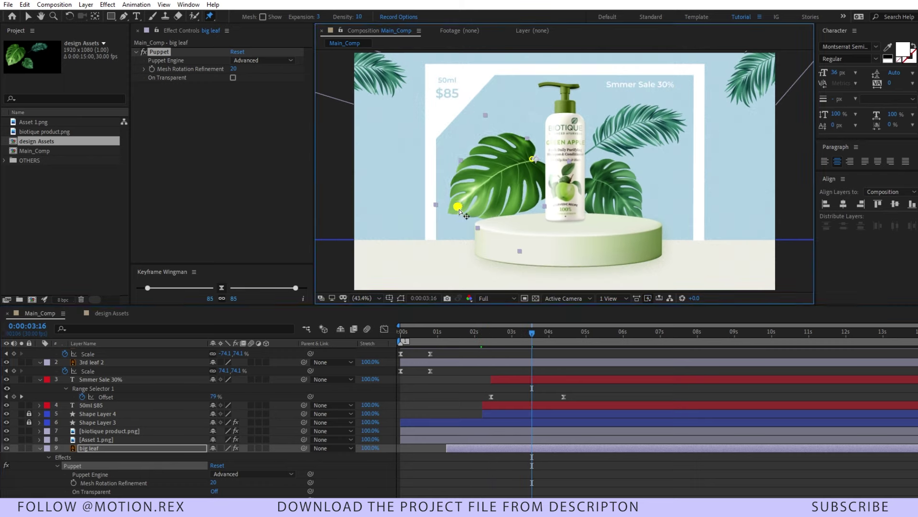
drag(543, 338, 575, 340)
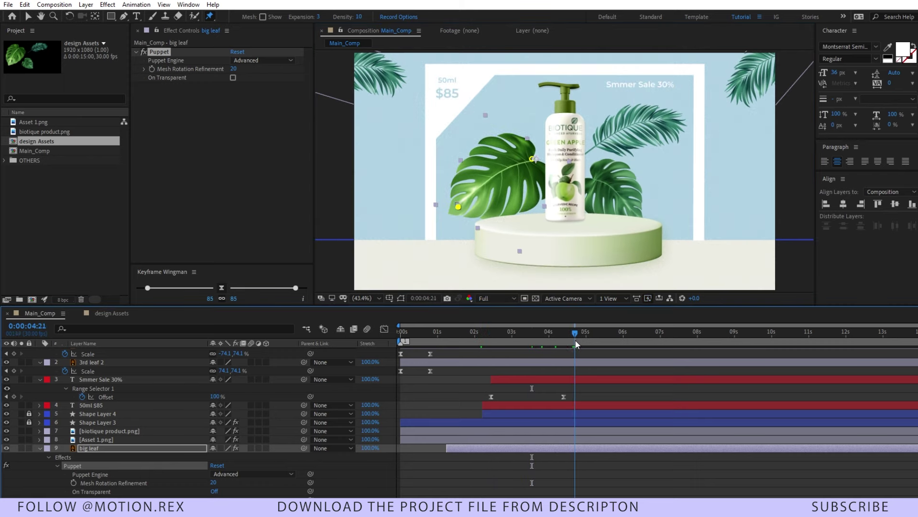
drag(457, 206, 455, 201)
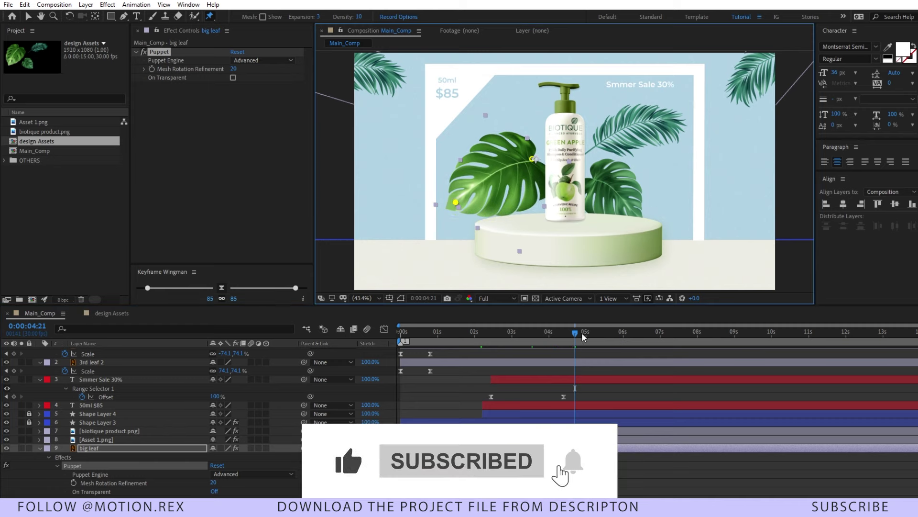
drag(575, 331, 622, 331)
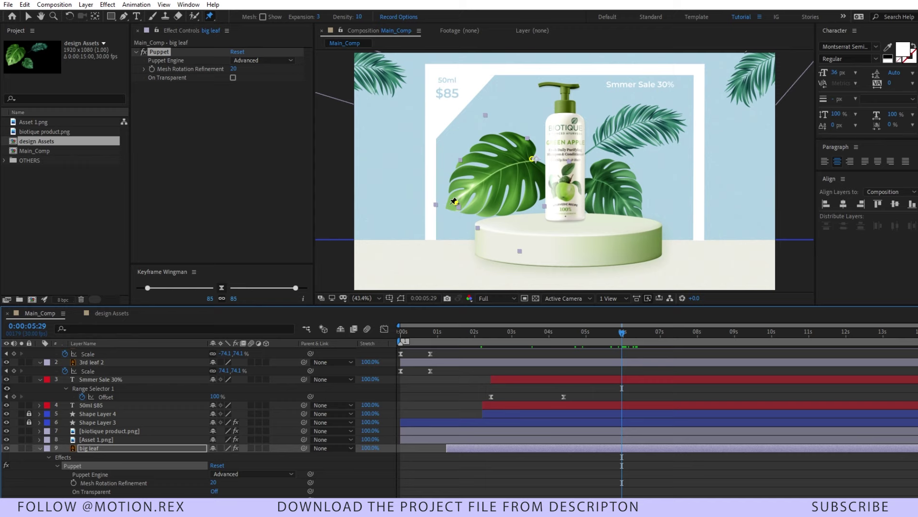
drag(456, 203, 458, 209)
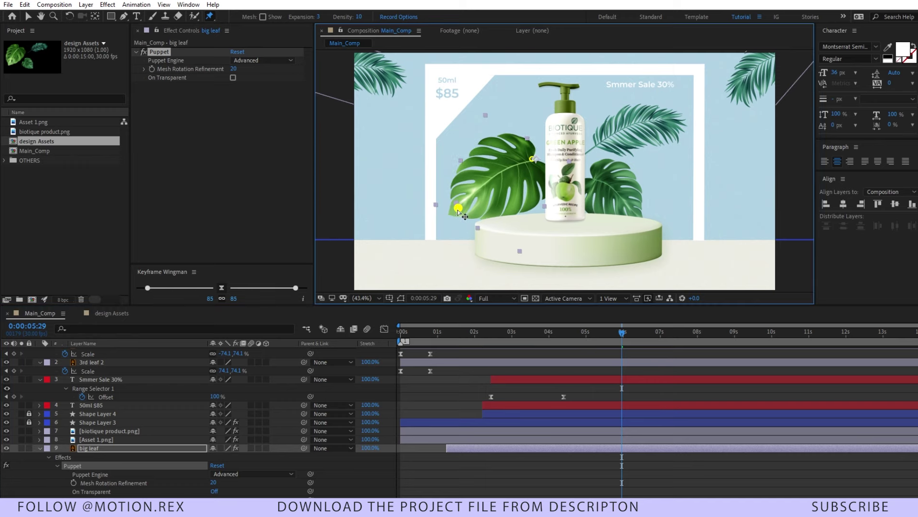
Step: Shift the first three pin keyframes earlier and return to 1:16 to check the sway
scroll(598, 429, down, 3)
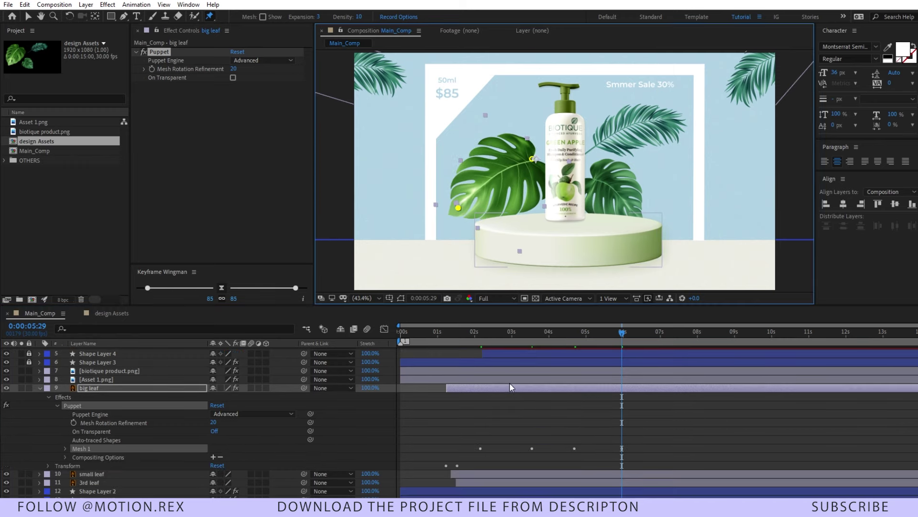
click(525, 396)
key(u)
drag(591, 445, 451, 440)
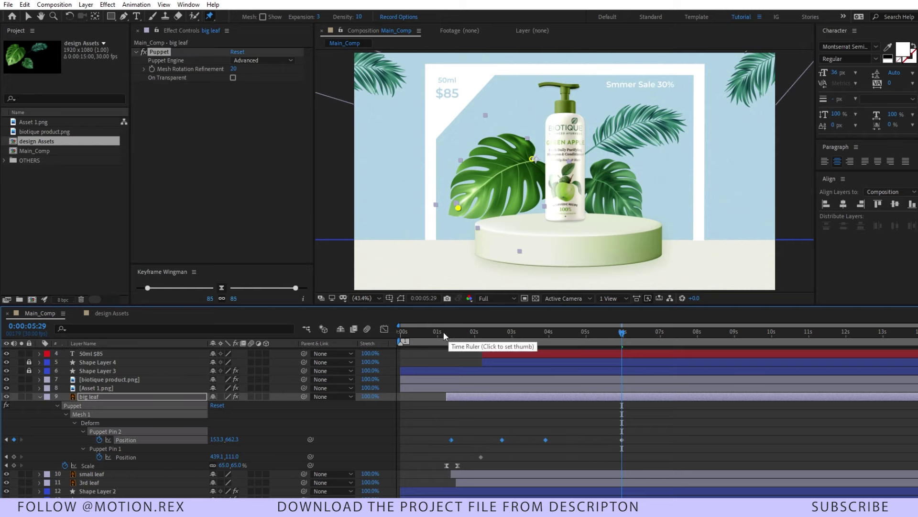
drag(443, 333, 622, 336)
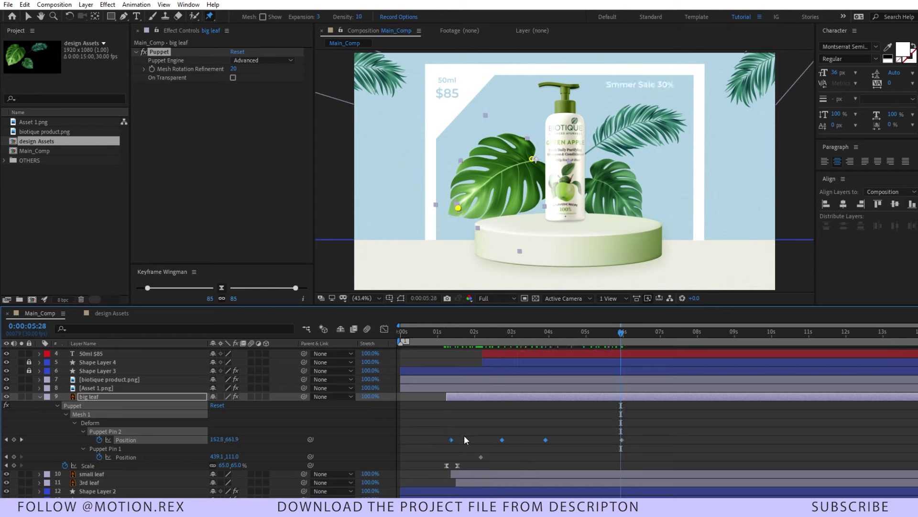
Step: Add a loopOut("pingpong") expression to the big leaf's Puppet Pin 2 position
alt+click(99, 440)
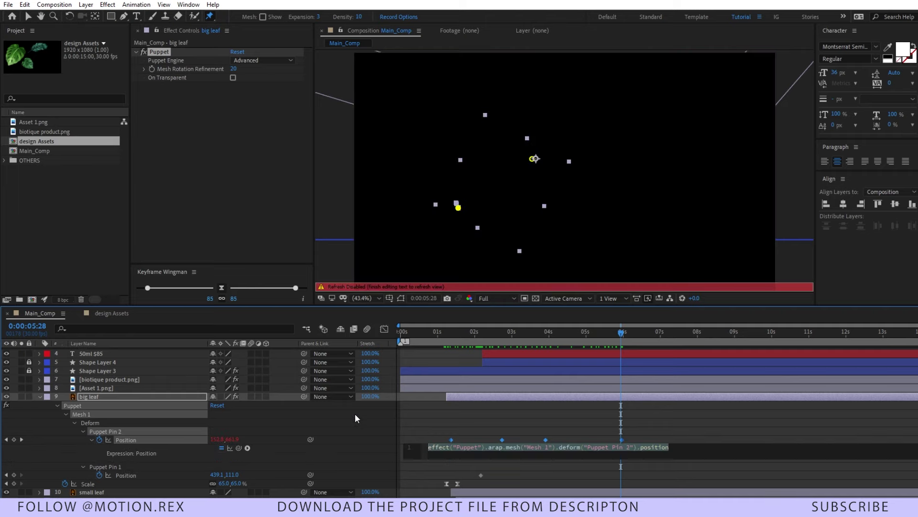
text(loopout)
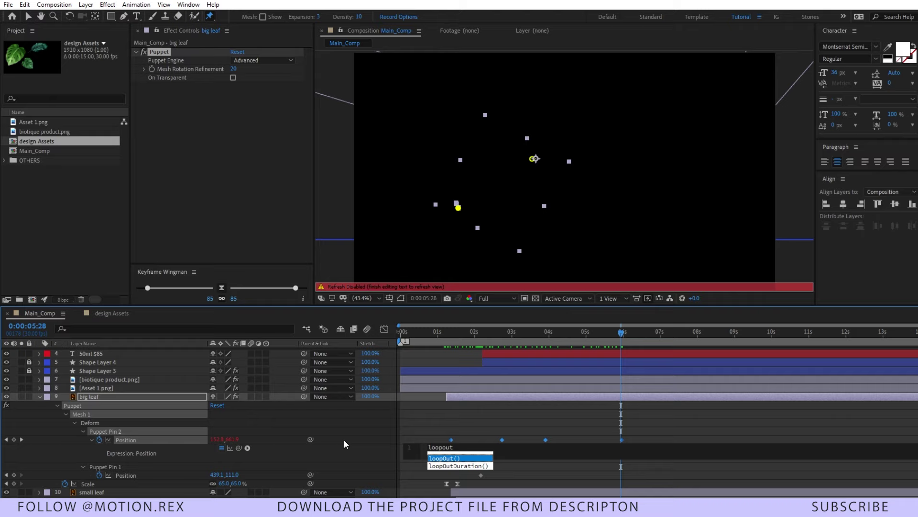
key(Return)
text(")
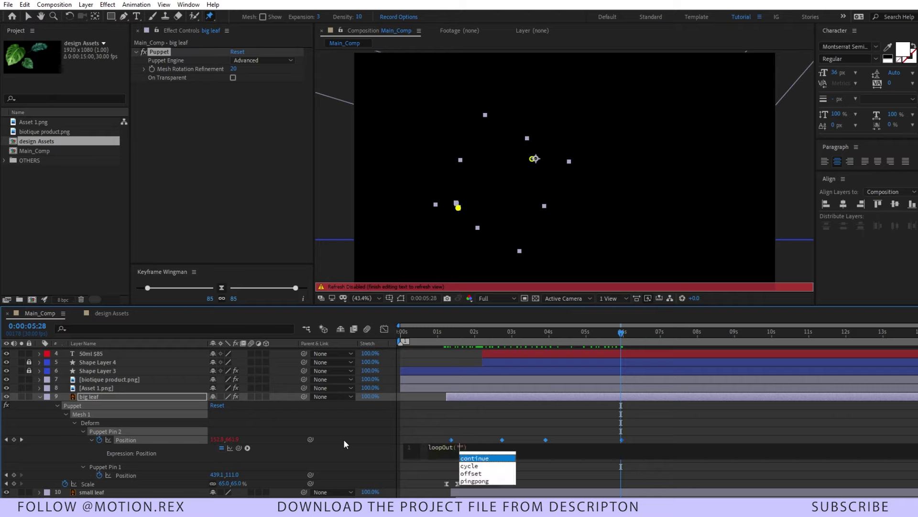
text(pingpong)
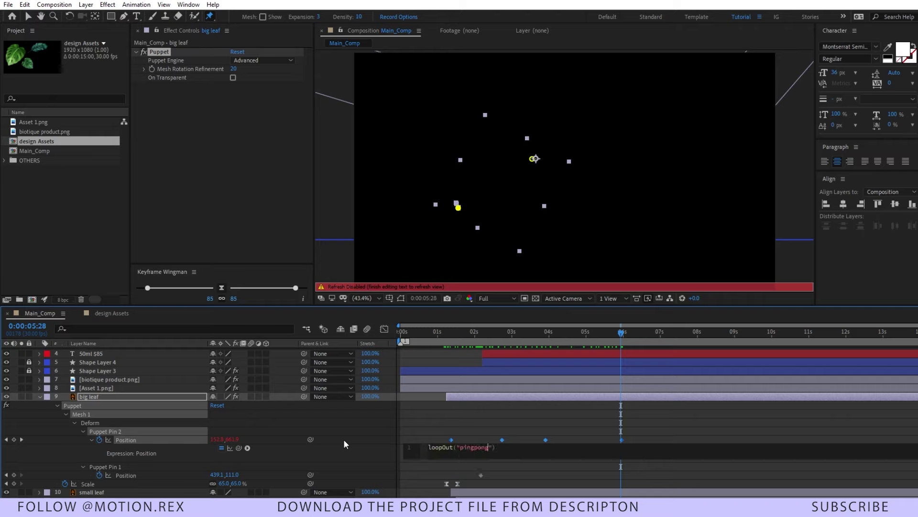
click(344, 439)
Step: Preview the looping leaf animation, stopping around 0:00:02:23 and stepping back a few frames
key(space)
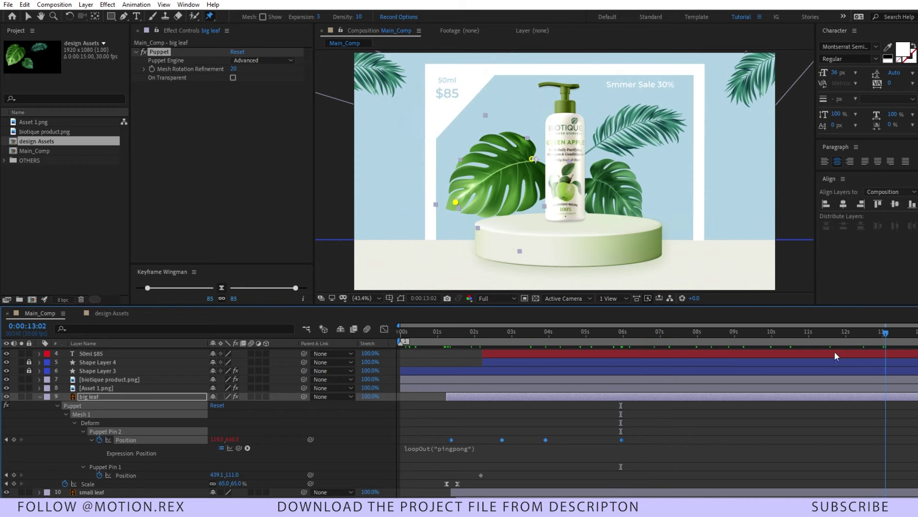
drag(504, 352, 504, 349)
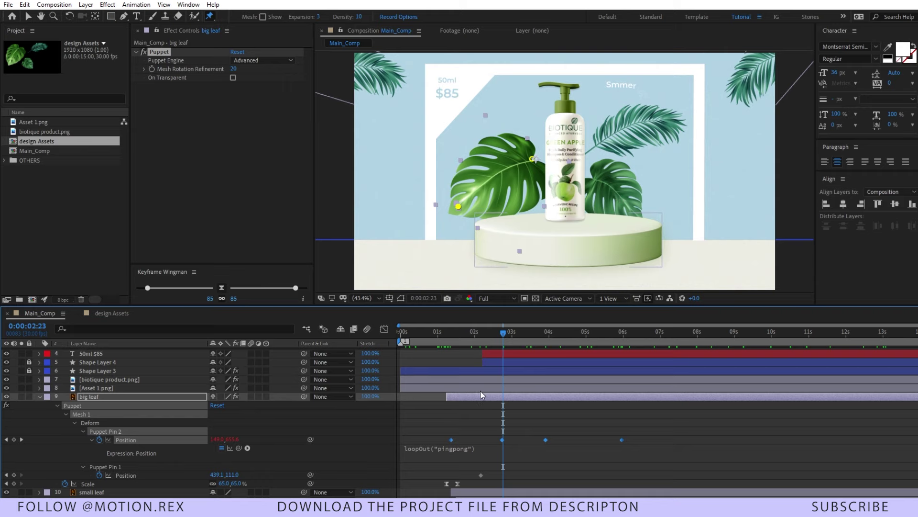
key(Page_Up)
key(Page_Up)
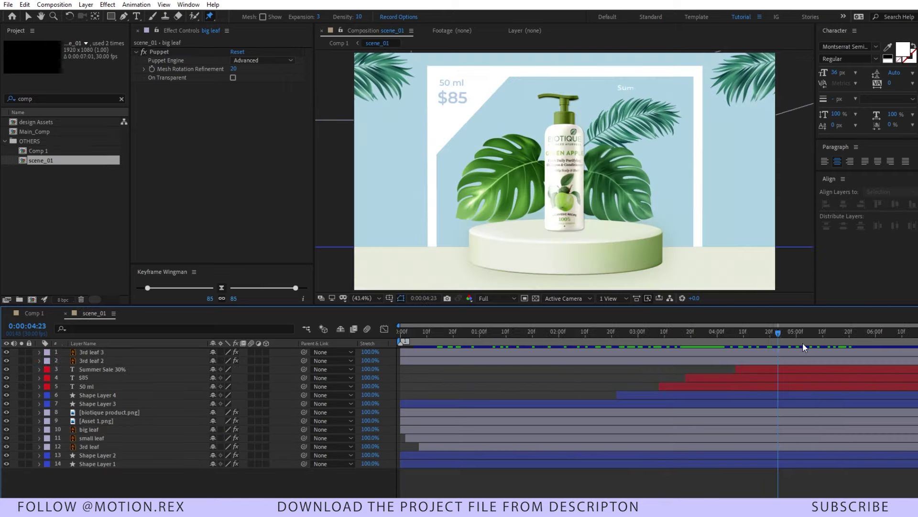
Step: Play and stop the scene_01 preview, rewind to 0:00, and select all 14 layers
key(space)
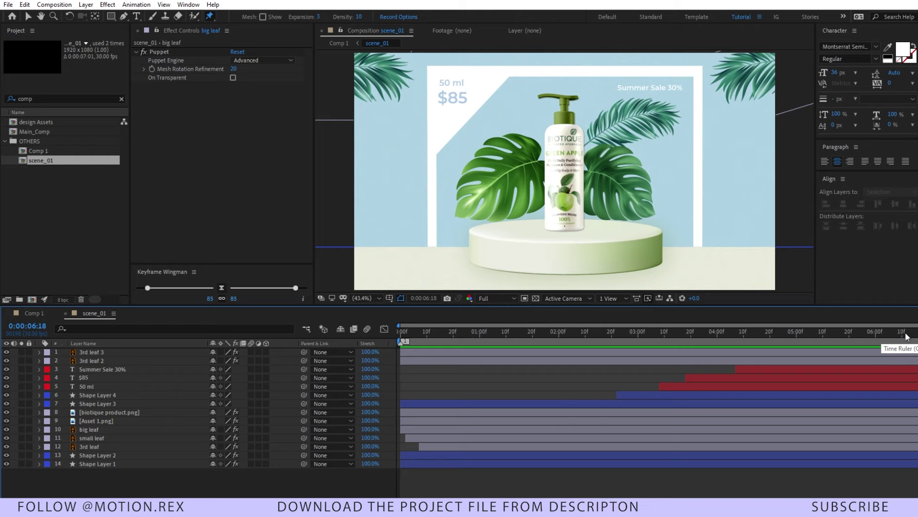
key(space)
key(Home)
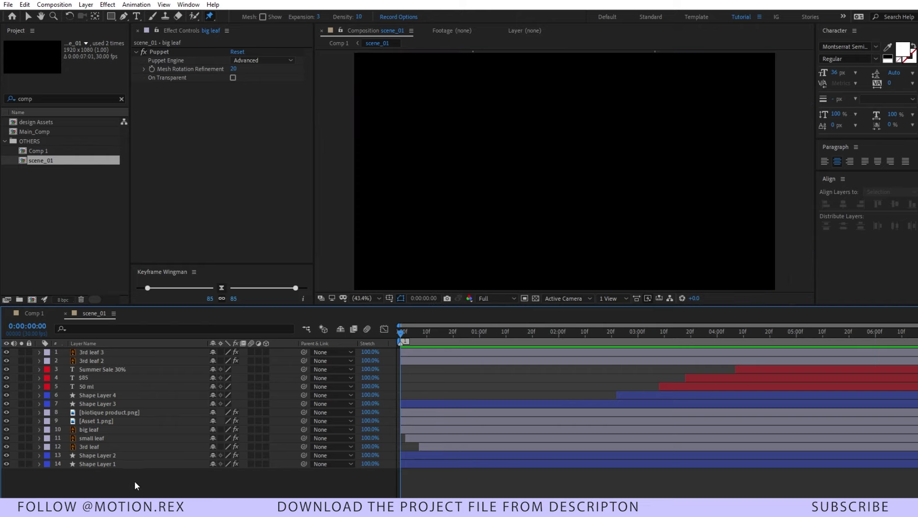
drag(135, 481, 142, 353)
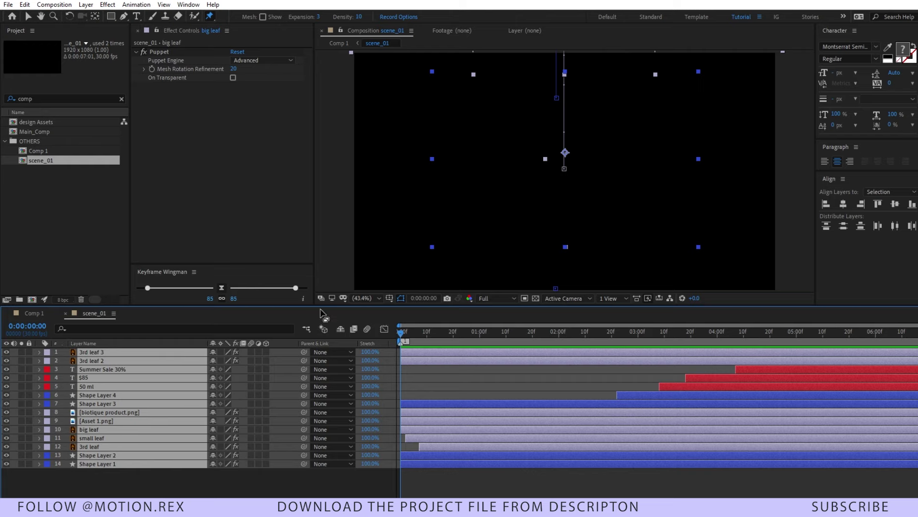
Step: In Comp 1, duplicate the scene_01 layer and start the copy at 0:00:05:19
click(34, 313)
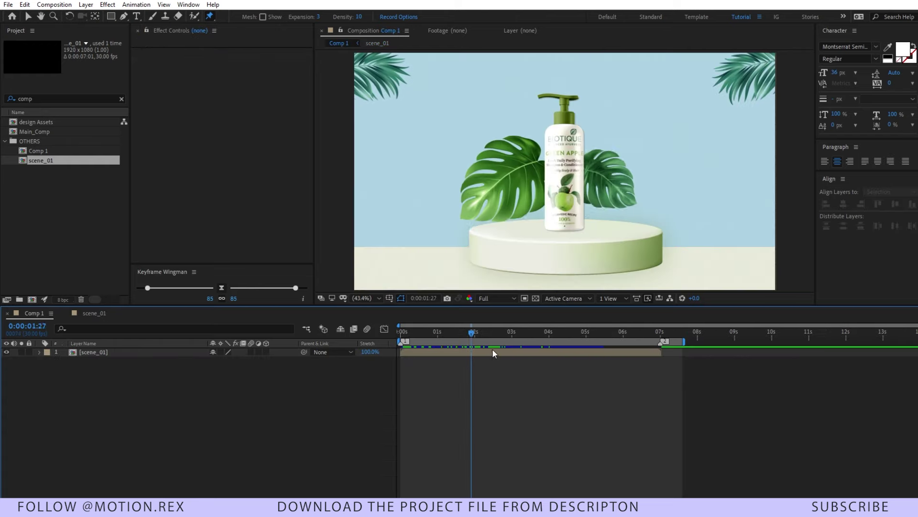
drag(494, 353, 610, 353)
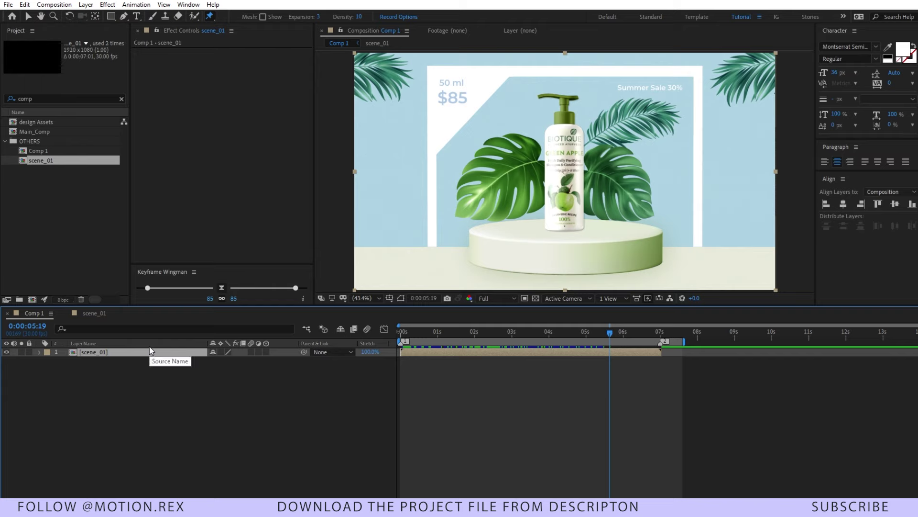
key(ctrl+d)
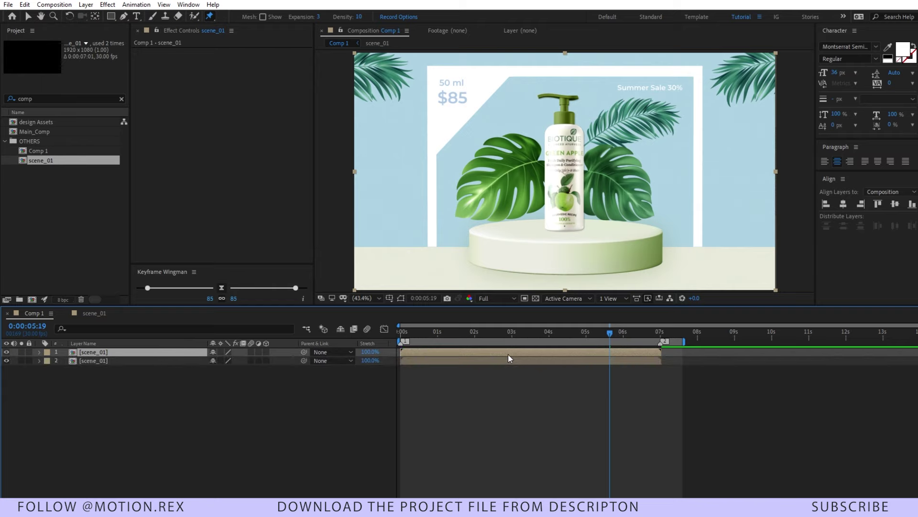
drag(508, 354, 635, 365)
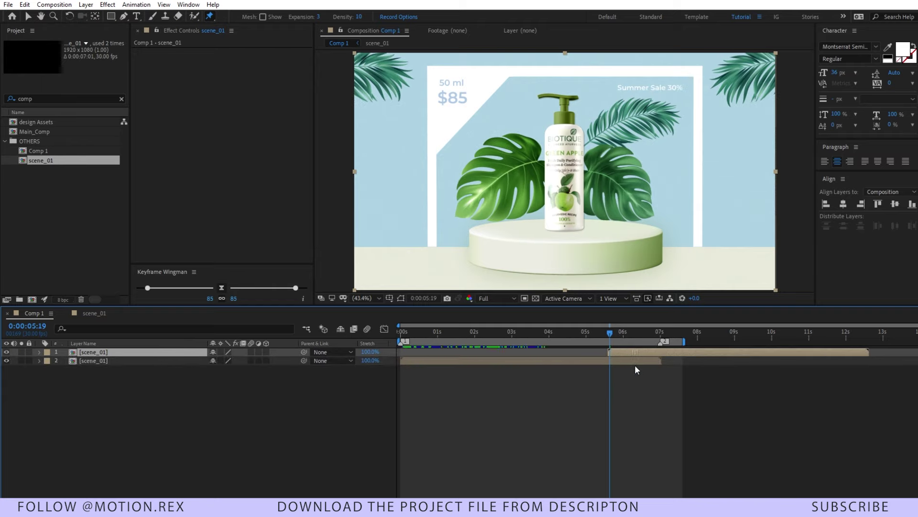
Step: Time-reverse the copied scene_01 layer and give it a -30% time stretch
right_click(621, 354)
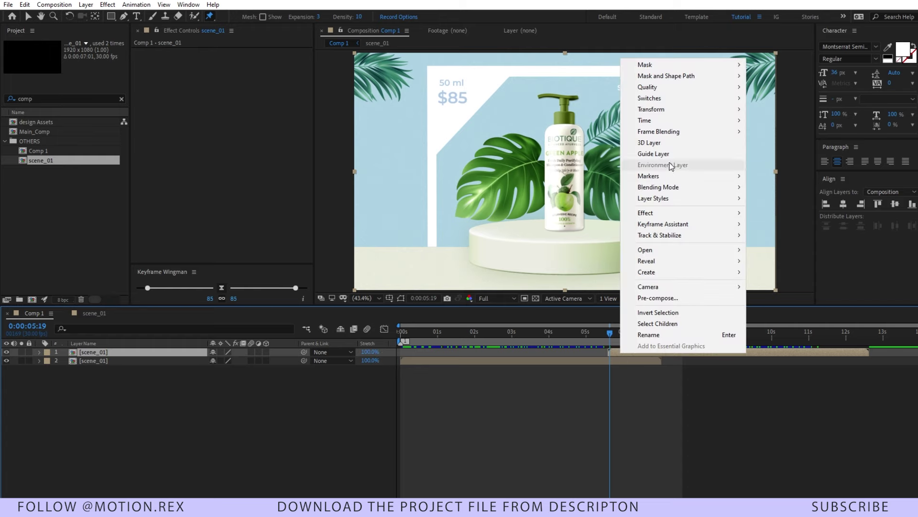
mouse_move(656, 120)
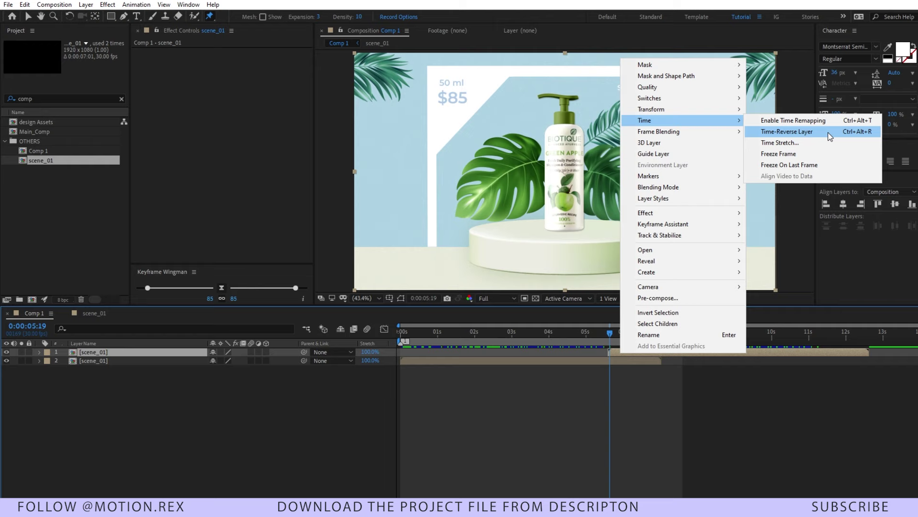
click(828, 132)
text(-30)
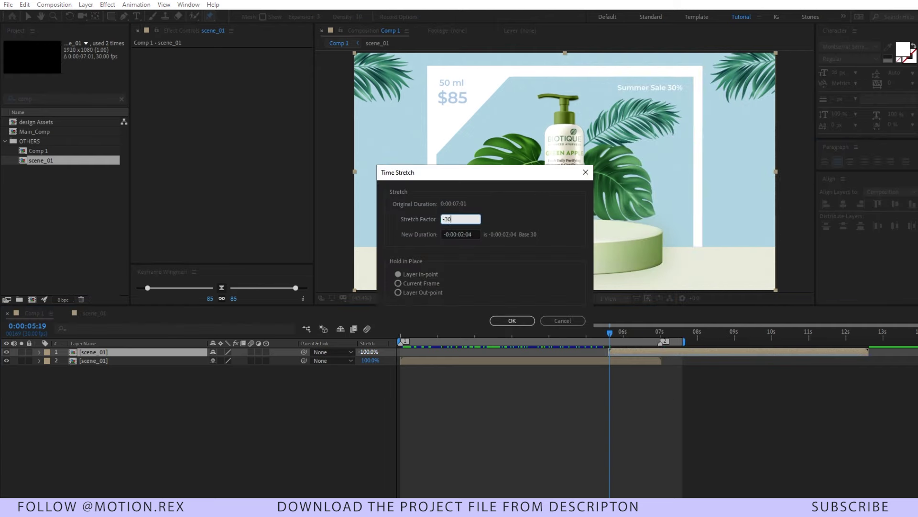
key(Return)
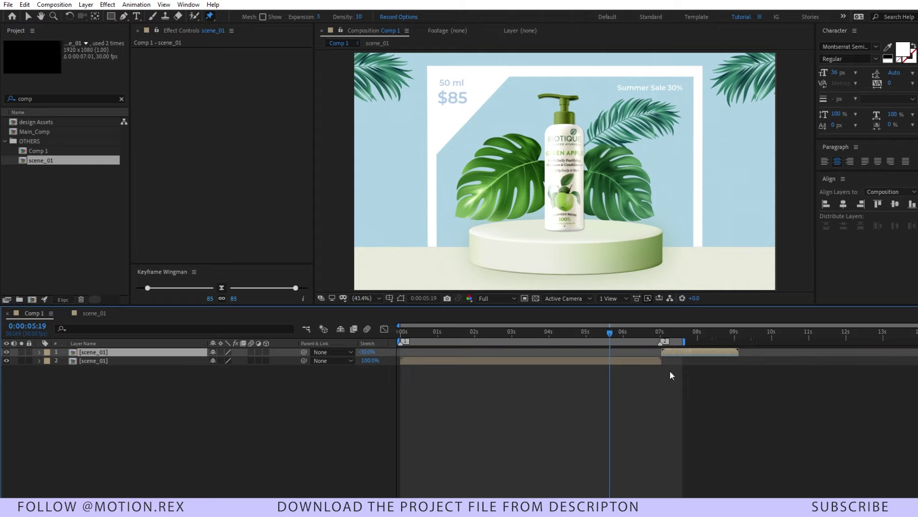
click(632, 378)
key(space)
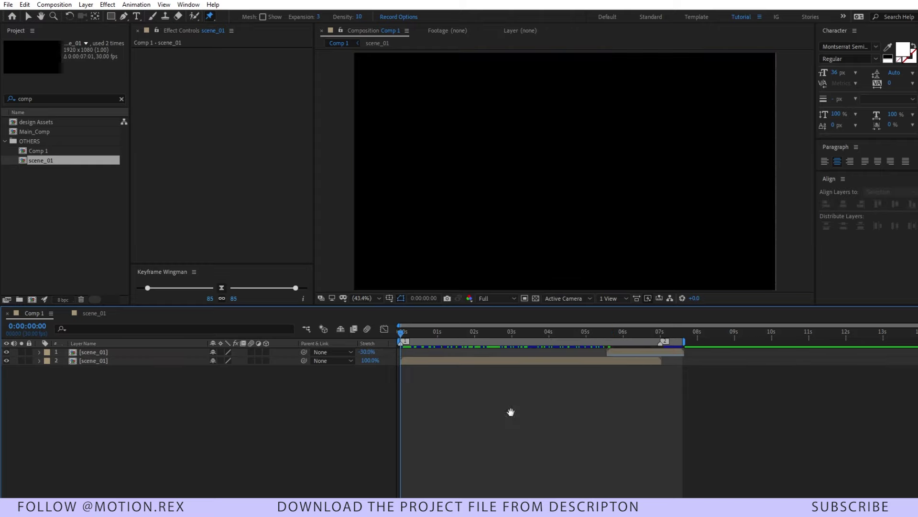